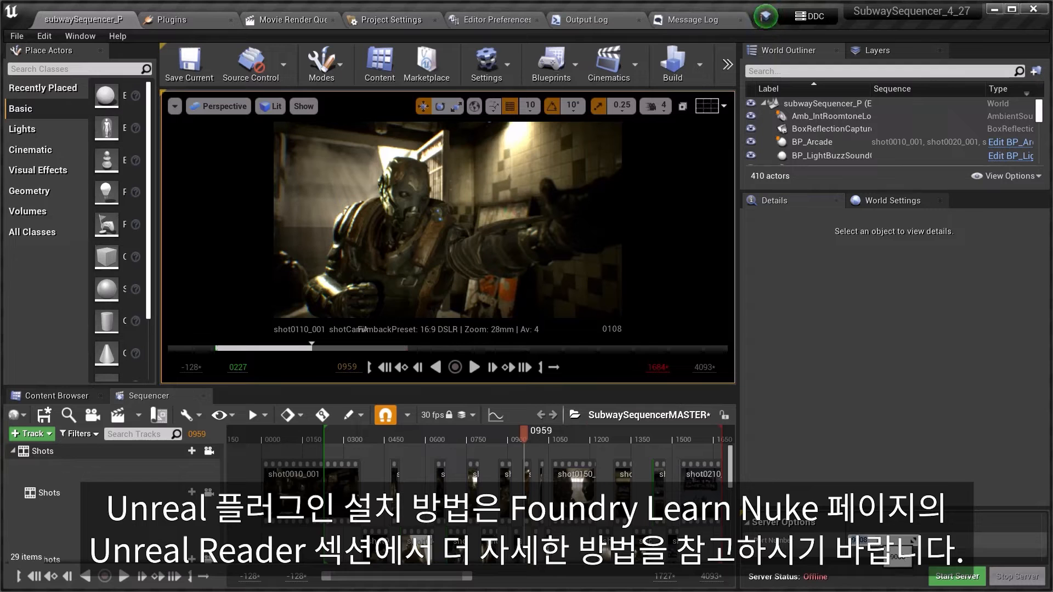
Start the Unreal server, and in Nuke set UnrealReader1's map to /Game/Maps/subwaySequencer_P and its sequence to /Game/Sequencer/SubwaySequencerMASTER
{"action": "left_click", "coordinate": [957, 575]}
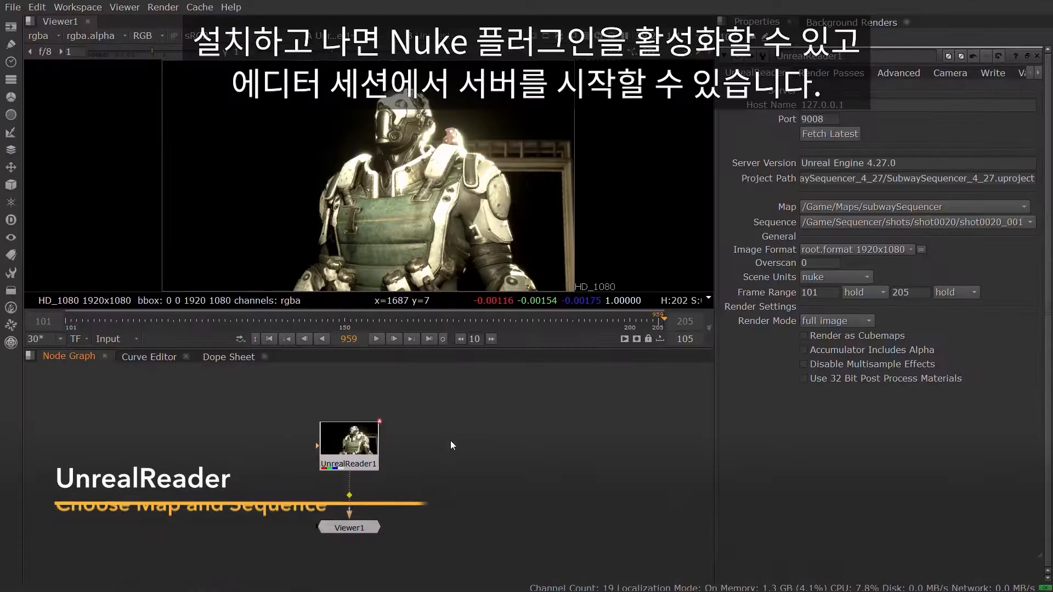
{"action": "left_click", "coordinate": [907, 206]}
{"action": "left_click", "coordinate": [906, 192]}
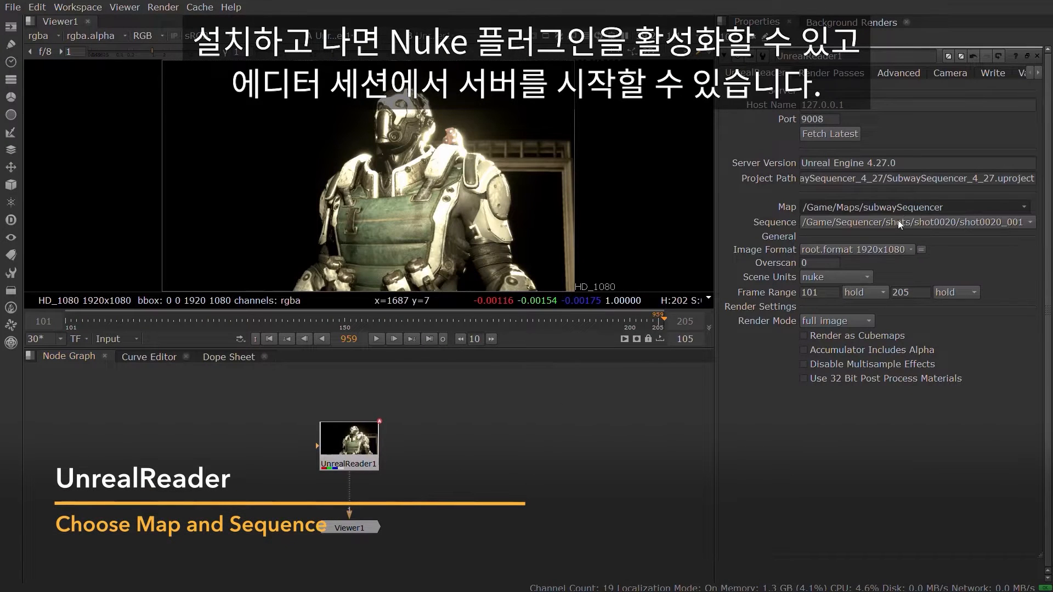
{"action": "left_click", "coordinate": [900, 222]}
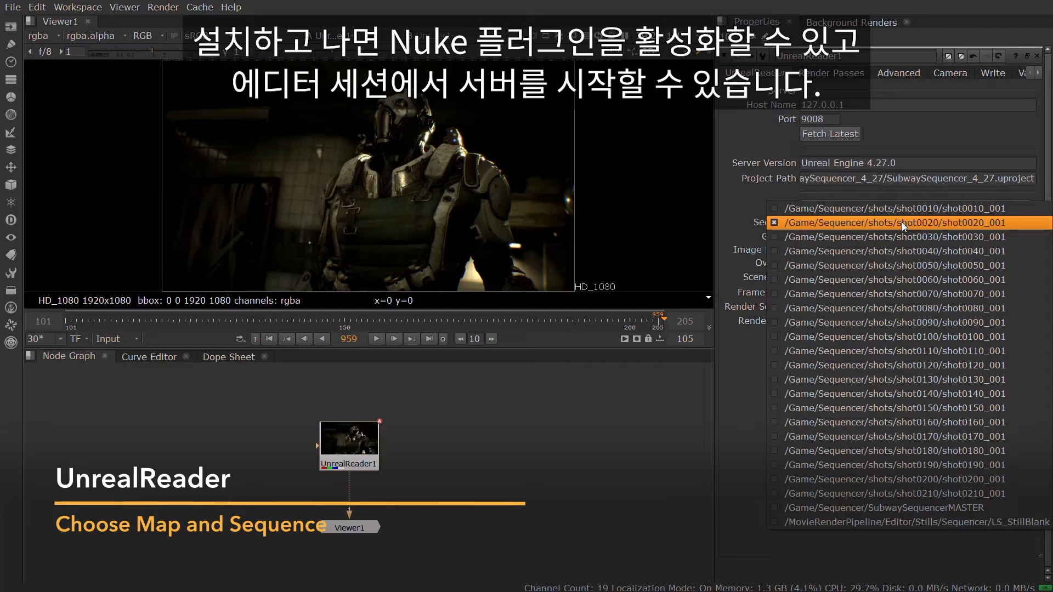
{"action": "left_click", "coordinate": [942, 507]}
Set the viewer's current frame to 1382
{"action": "key", "text": "BackSpace"}
{"action": "key", "text": "BackSpace"}
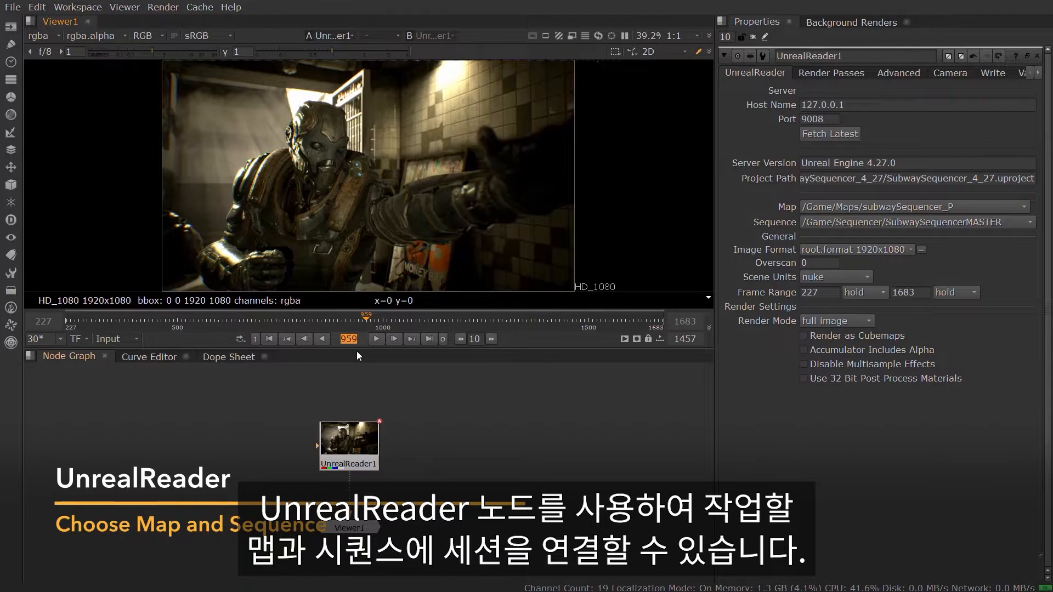
{"action": "type", "text": "1382"}
{"action": "key", "text": "Return"}
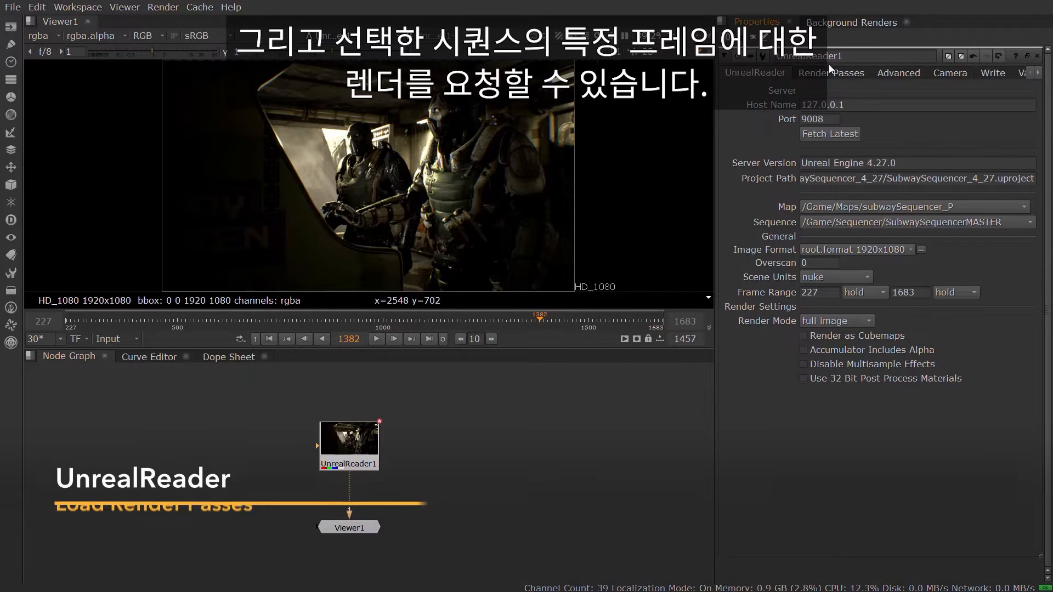
Enable the WorldPosition, WorldNormal, WorldDepth, LightingOnly and BaseColor render passes on UnrealReader1 and update its channel list
{"action": "left_click", "coordinate": [829, 73]}
{"action": "left_click", "coordinate": [755, 455]}
{"action": "left_click", "coordinate": [754, 441]}
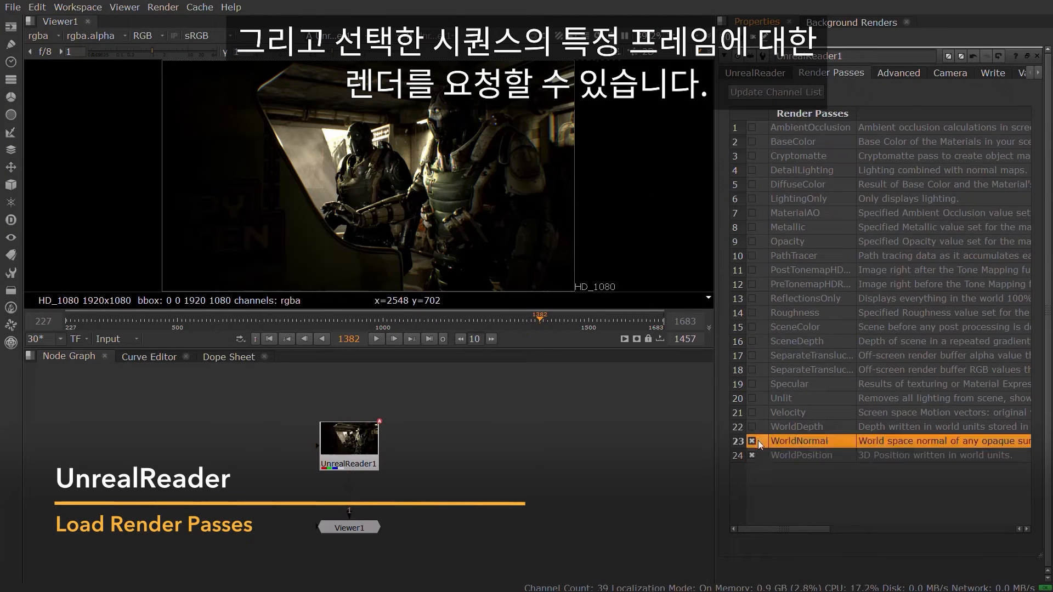
{"action": "left_click", "coordinate": [756, 427]}
{"action": "left_click", "coordinate": [755, 199]}
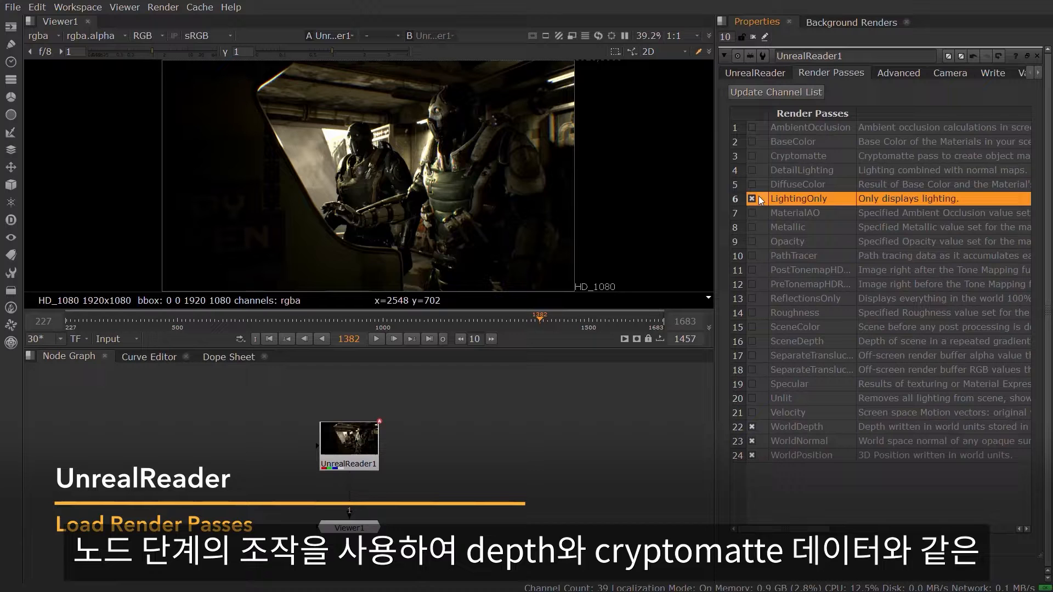
{"action": "left_click", "coordinate": [754, 143]}
{"action": "left_click", "coordinate": [771, 96]}
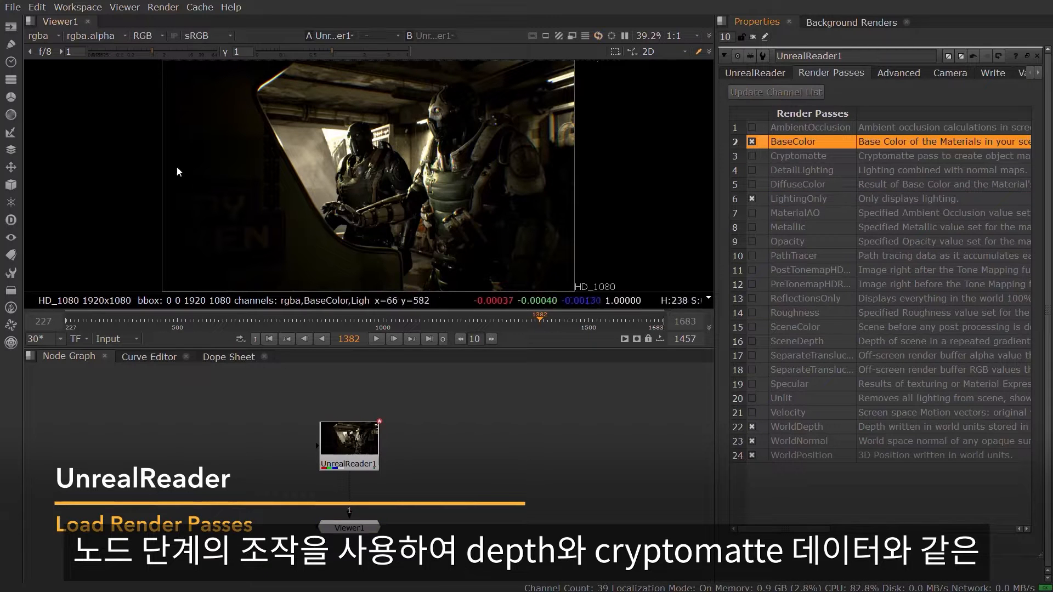
Inspect the LightingOnly, WorldPosition and WorldNormal passes in the viewer and return the display to rgba
{"action": "left_click", "coordinate": [42, 34]}
{"action": "left_click", "coordinate": [55, 120]}
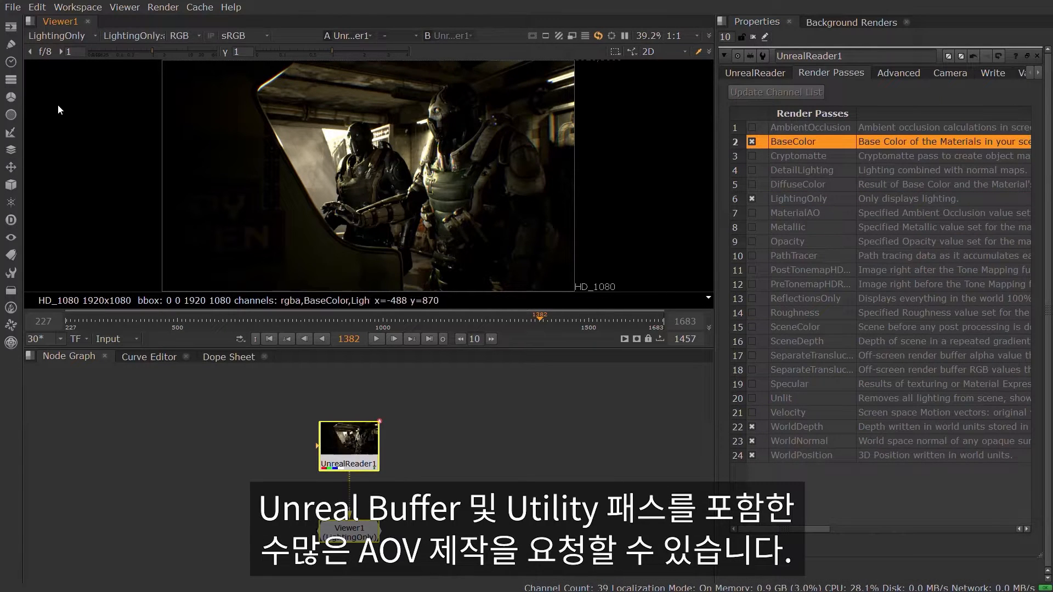
{"action": "left_click", "coordinate": [48, 34]}
{"action": "left_click", "coordinate": [67, 163]}
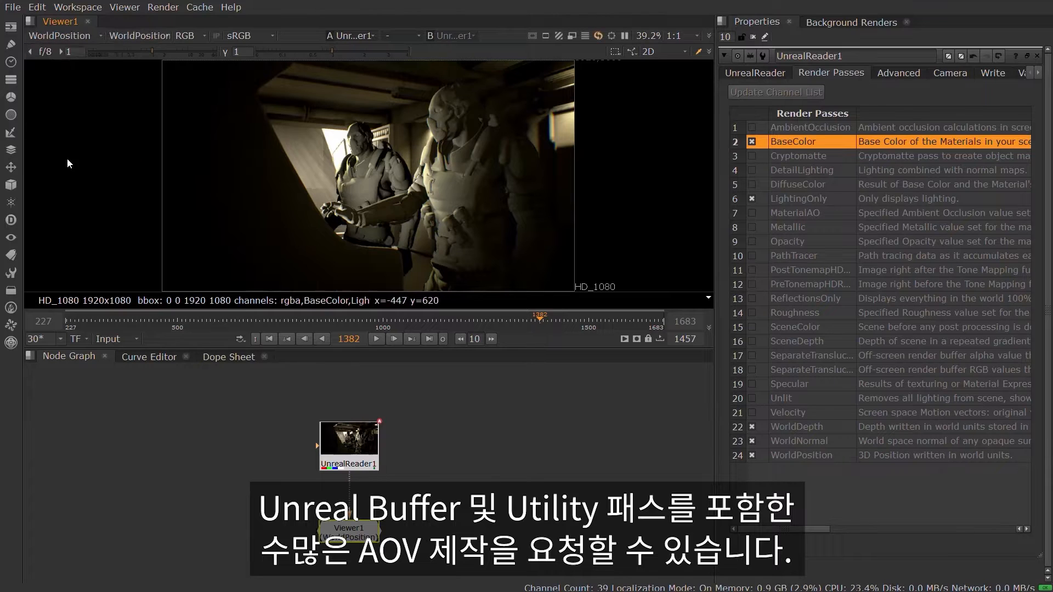
{"action": "left_click", "coordinate": [59, 36]}
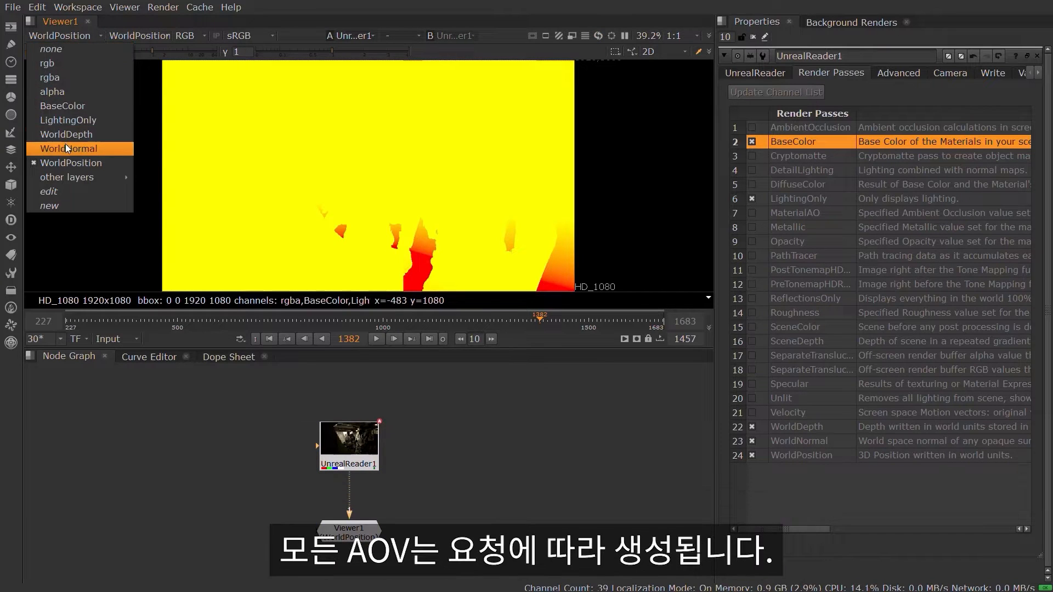
{"action": "left_click", "coordinate": [66, 146]}
{"action": "left_click", "coordinate": [60, 38]}
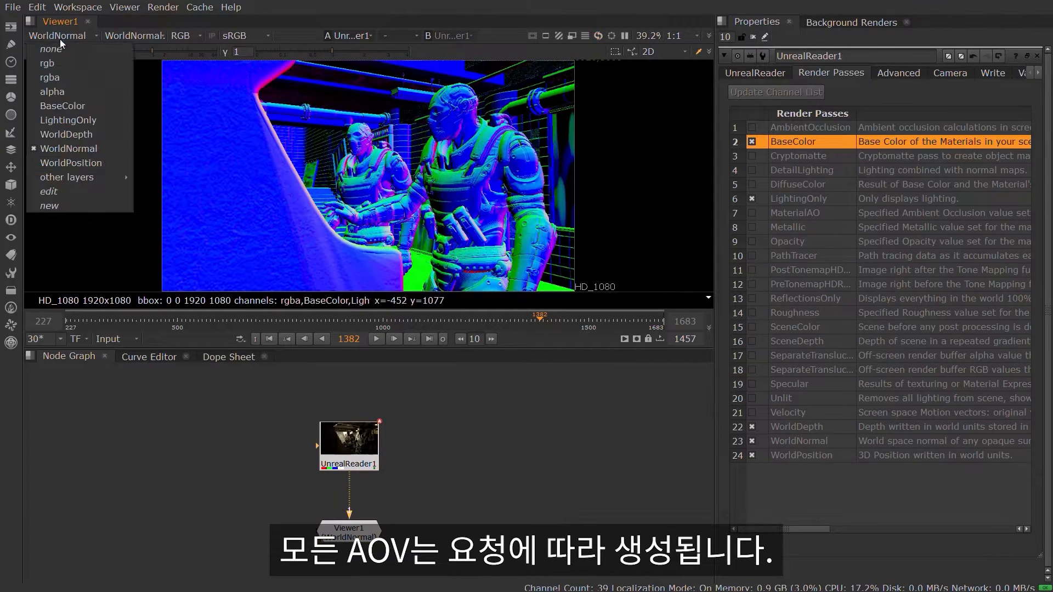
{"action": "left_click", "coordinate": [61, 80]}
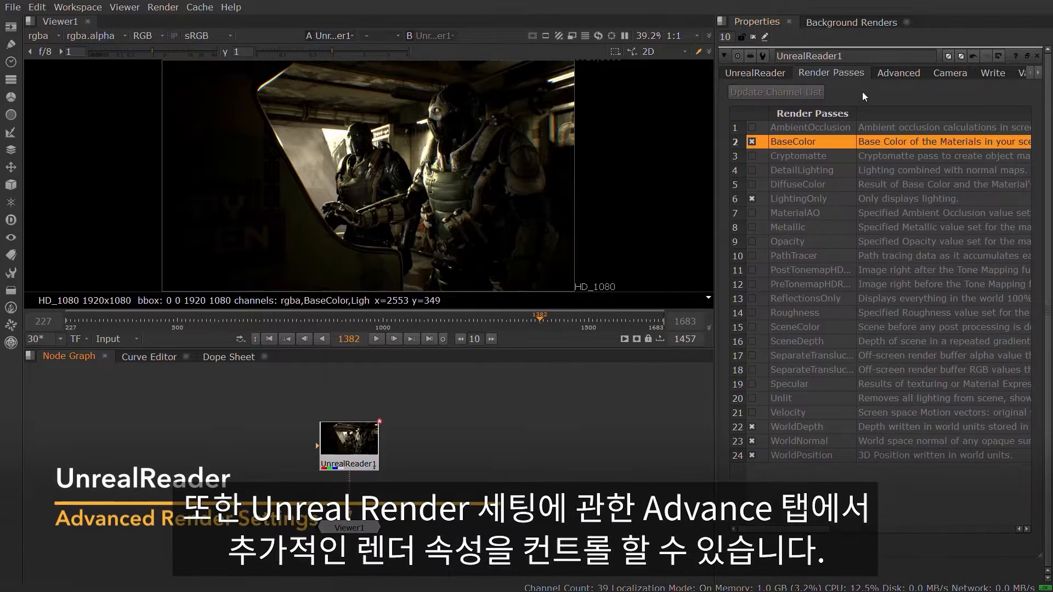
Create a camera linked to UnrealReader1, place its node beside the reader node and open its properties
{"action": "left_click", "coordinate": [887, 74]}
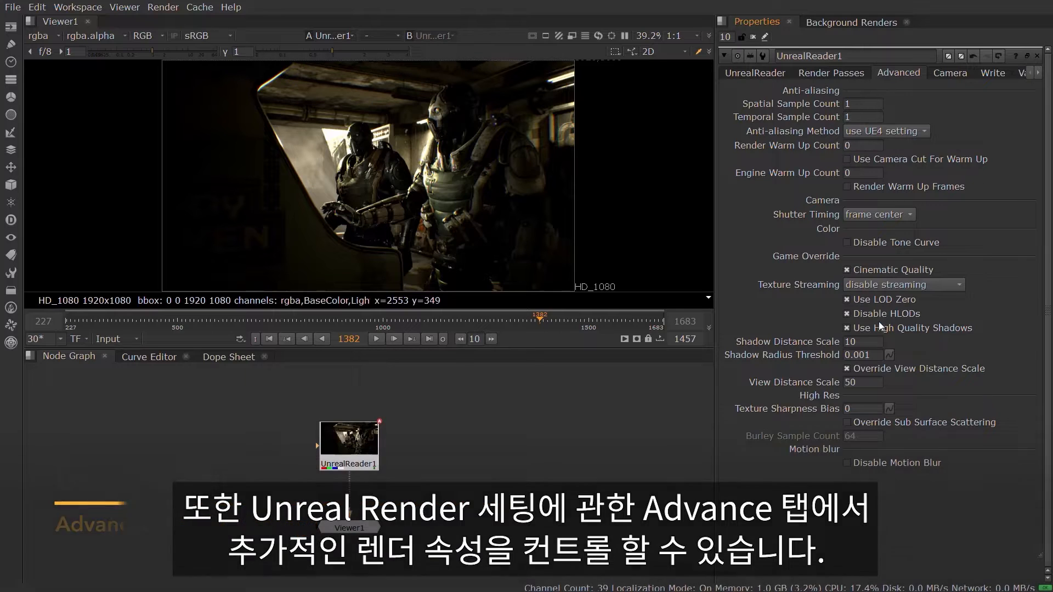
{"action": "left_click", "coordinate": [945, 75]}
{"action": "left_click", "coordinate": [818, 172]}
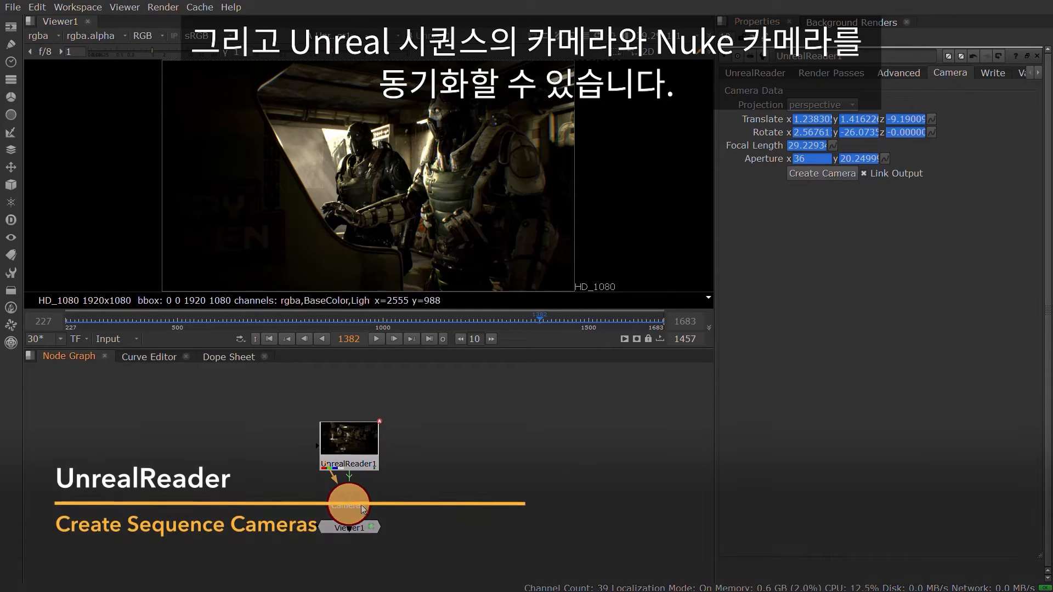
{"action": "left_click_drag", "start_coordinate": [362, 509], "coordinate": [457, 446]}
{"action": "double_click", "coordinate": [444, 446]}
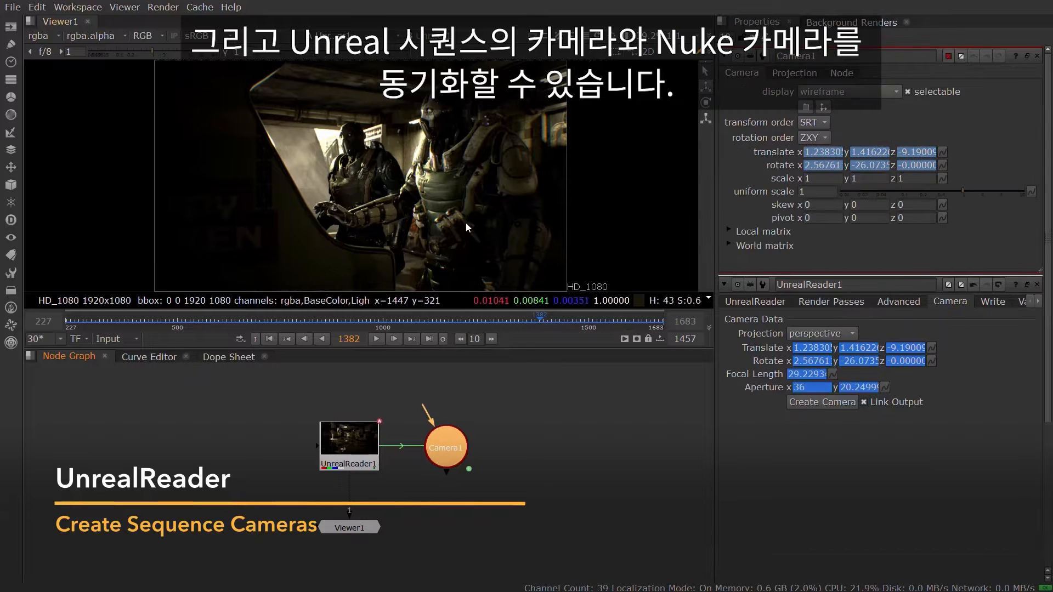
Preview the linked camera in the 3D view while scrubbing the timeline to an earlier frame
{"action": "key", "text": "Tab"}
{"action": "left_click_drag", "start_coordinate": [538, 324], "coordinate": [375, 329]}
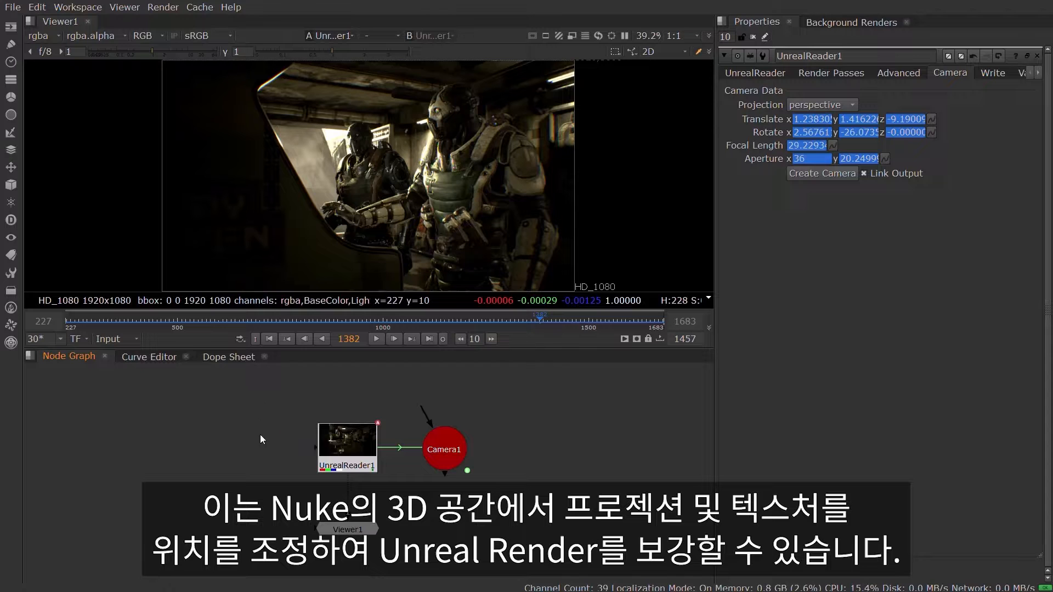
Connect UnrealReader1's Camera input to Camera2 and set that camera's translation to x 2, y 1, z -6
{"action": "left_click_drag", "start_coordinate": [223, 449], "coordinate": [244, 451]}
{"action": "left_click_drag", "start_coordinate": [315, 448], "coordinate": [252, 448]}
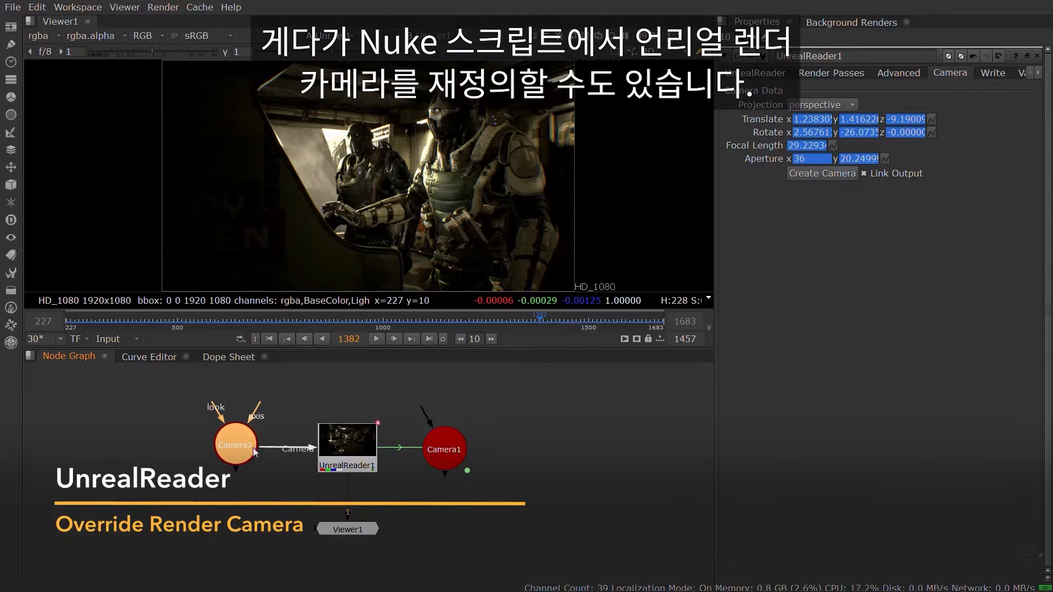
{"action": "double_click", "coordinate": [248, 446]}
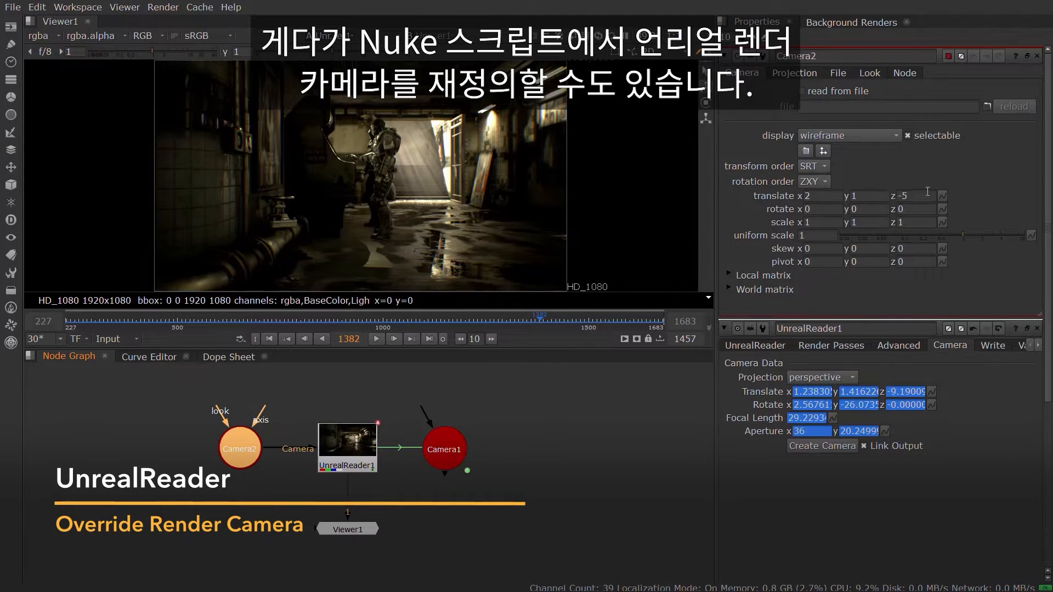
{"action": "key", "text": "Return"}
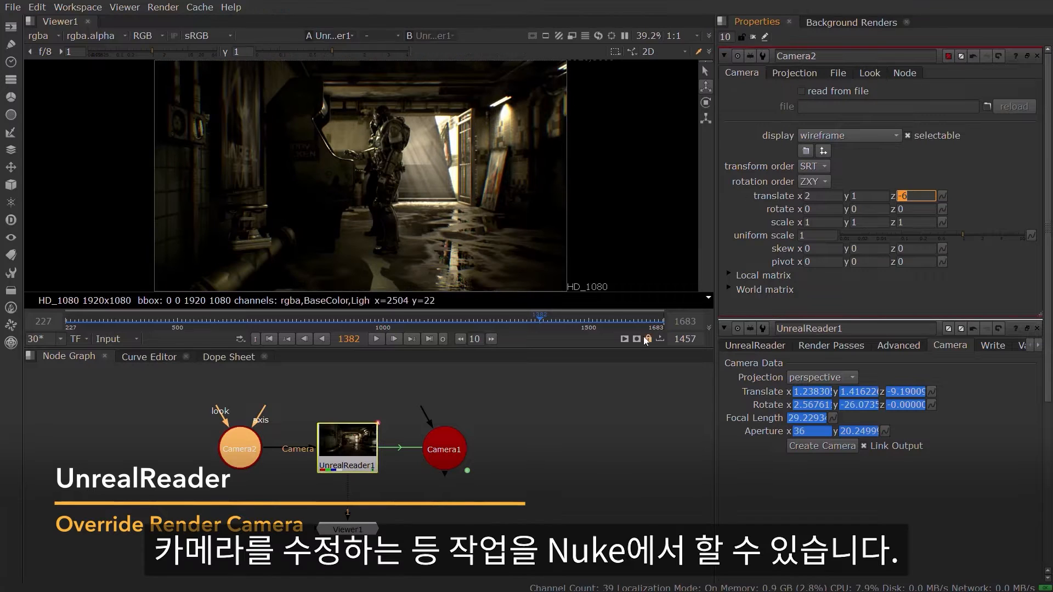
Reconnect UnrealReader1's Camera input to Camera1 and attach a new Axis node to Camera1
{"action": "left_click", "coordinate": [412, 437]}
{"action": "left_click_drag", "start_coordinate": [268, 444], "coordinate": [443, 454]}
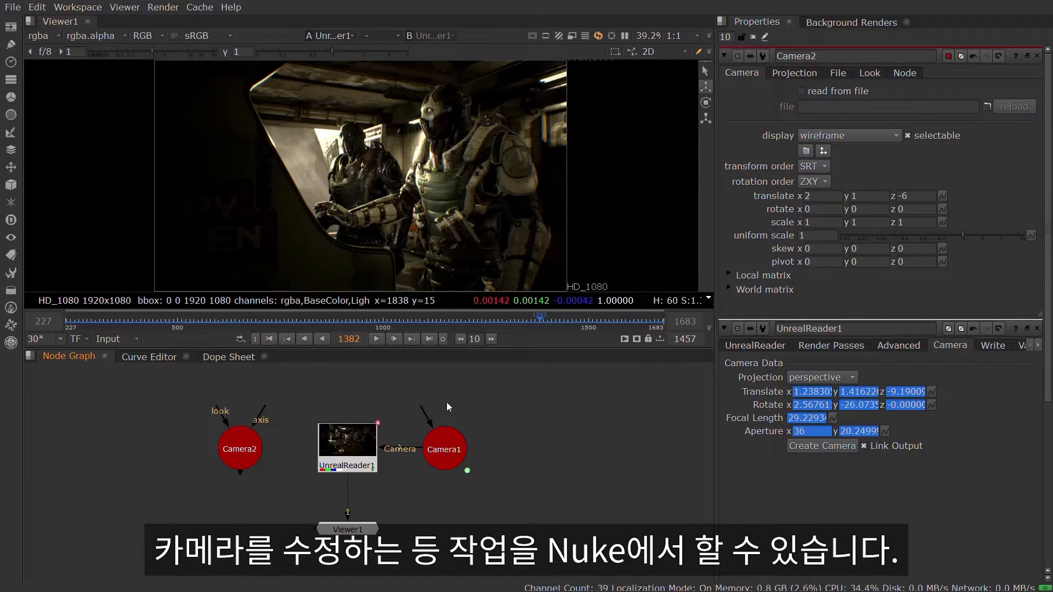
{"action": "key", "text": "Tab"}
{"action": "type", "text": "axis"}
{"action": "key", "text": "Return"}
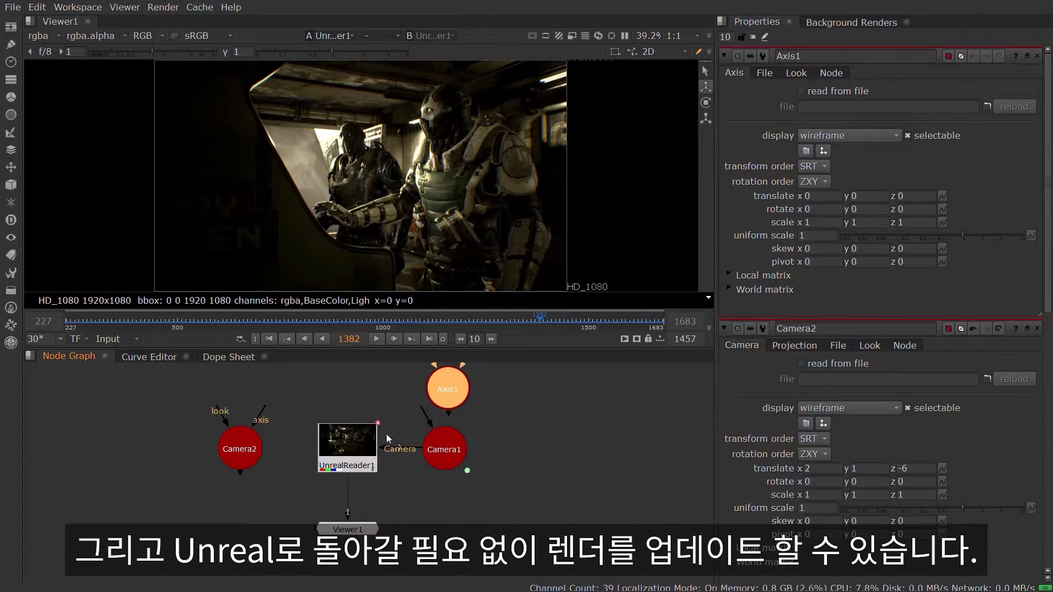
{"action": "left_click_drag", "start_coordinate": [421, 408], "coordinate": [446, 390]}
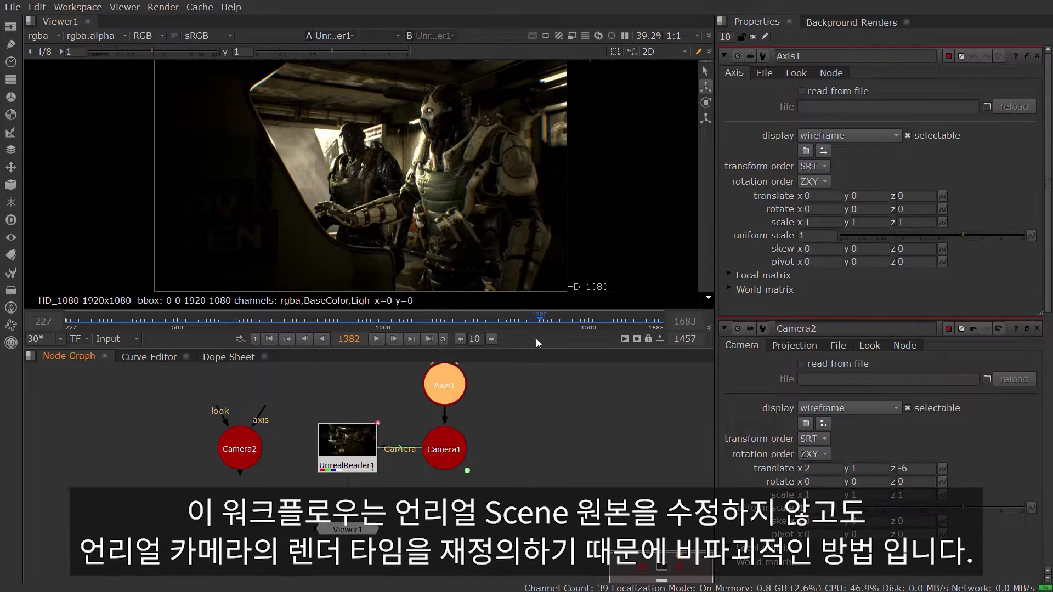
{"action": "key", "text": "Return"}
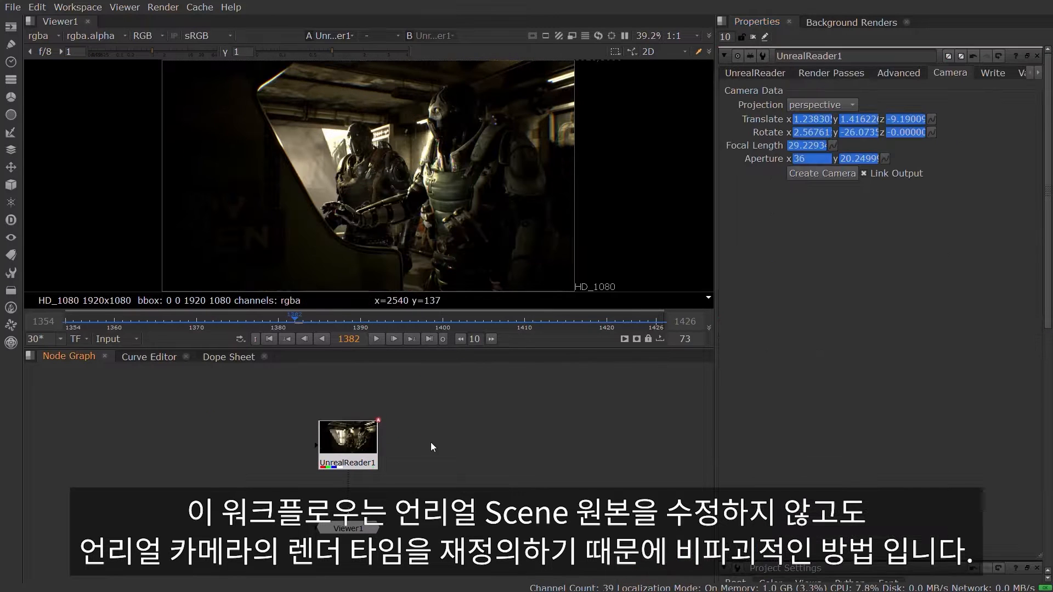
Write the sequence to write_tab_mrq_render_master_sequence_####.exr as 16 bit half with a Read node, and play back the result in the viewer
{"action": "left_click", "coordinate": [993, 73]}
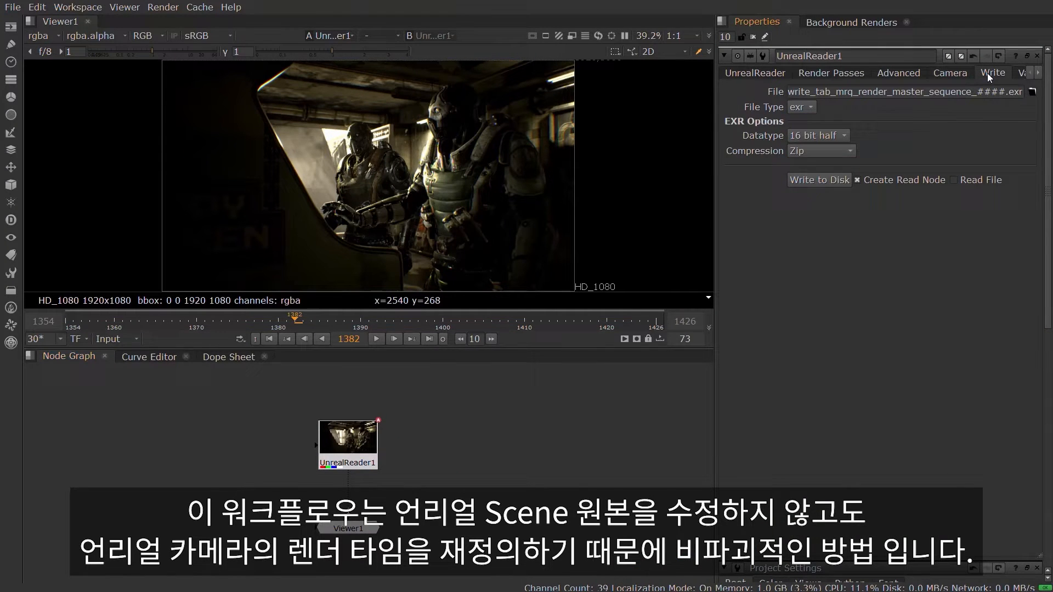
{"action": "left_click", "coordinate": [1032, 93]}
{"action": "left_click", "coordinate": [797, 315]}
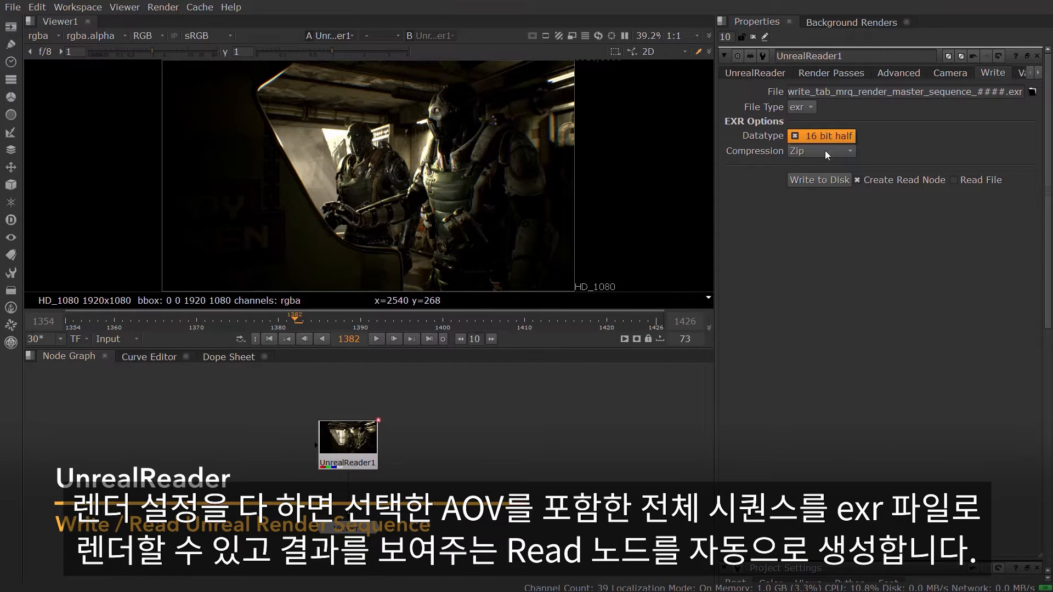
{"action": "left_click", "coordinate": [834, 181]}
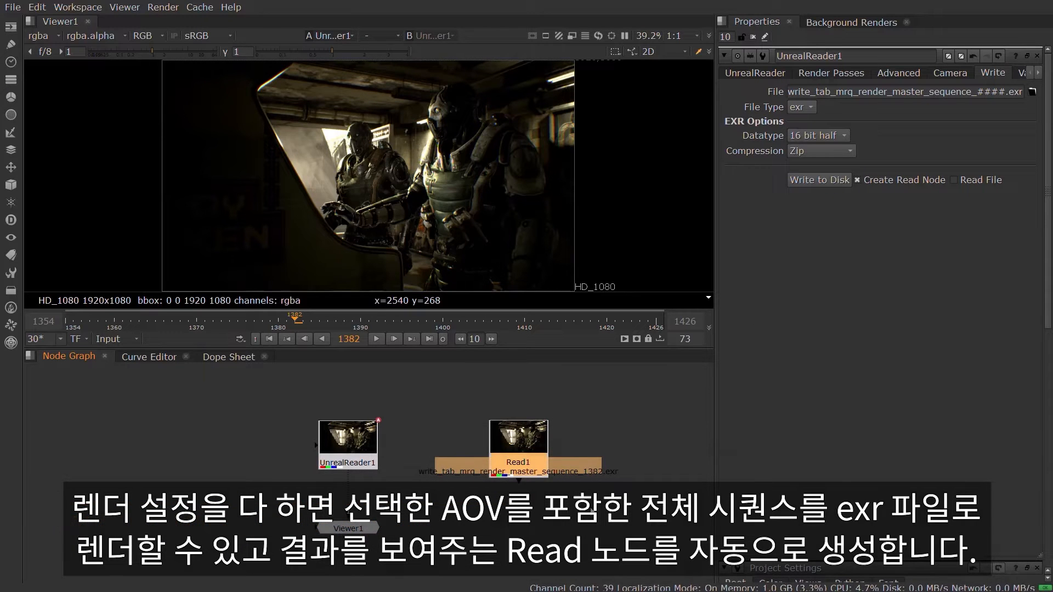
{"action": "key", "text": "1"}
{"action": "left_click", "coordinate": [375, 338]}
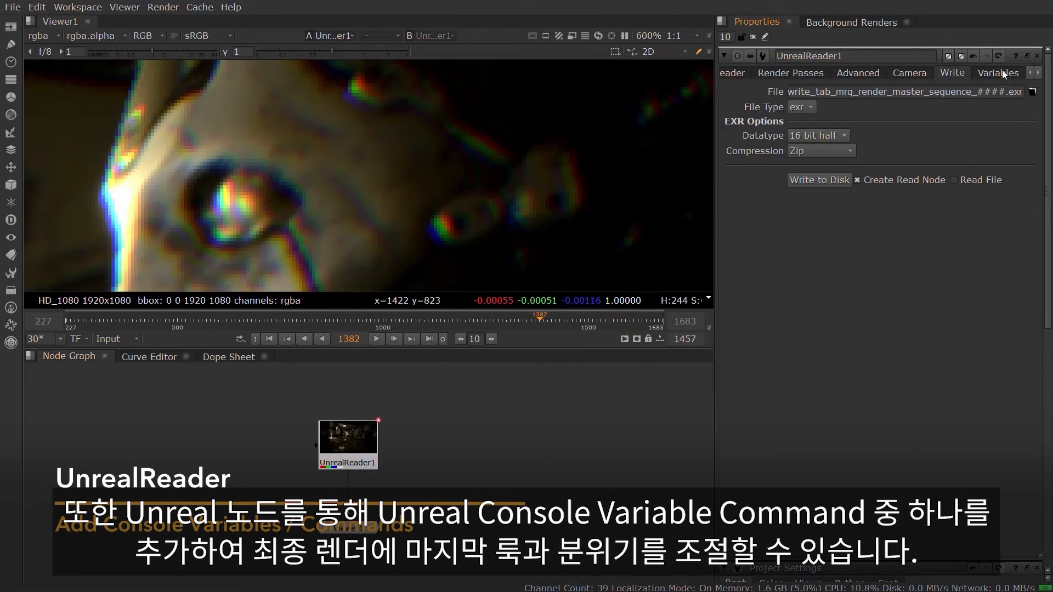
Add the console variable r.SceneColorFringeQuality with value 0 to UnrealReader1, verify the commands and rerender
{"action": "left_click", "coordinate": [1002, 74]}
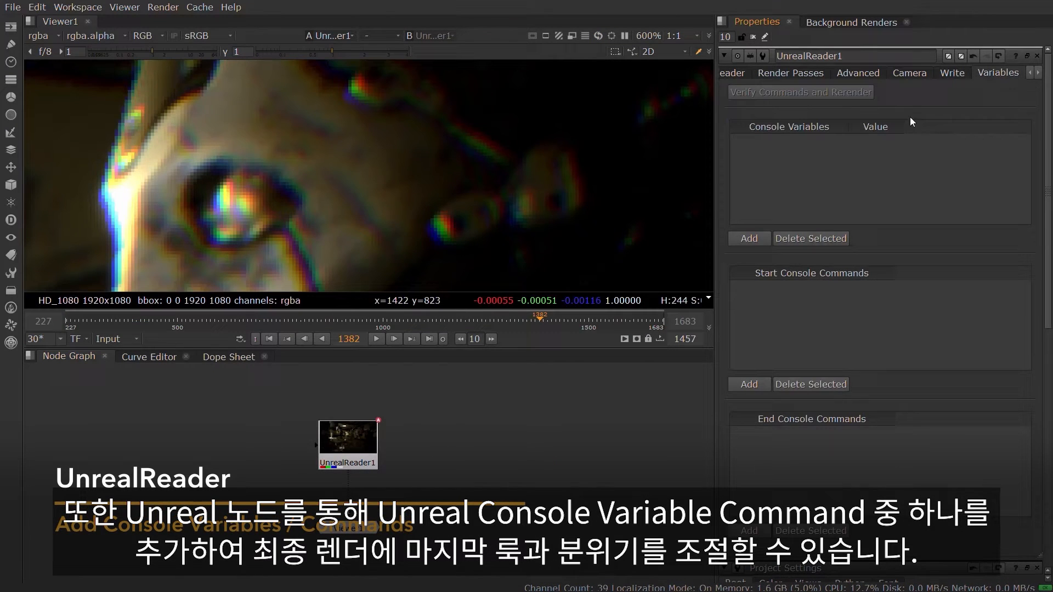
{"action": "left_click", "coordinate": [748, 238]}
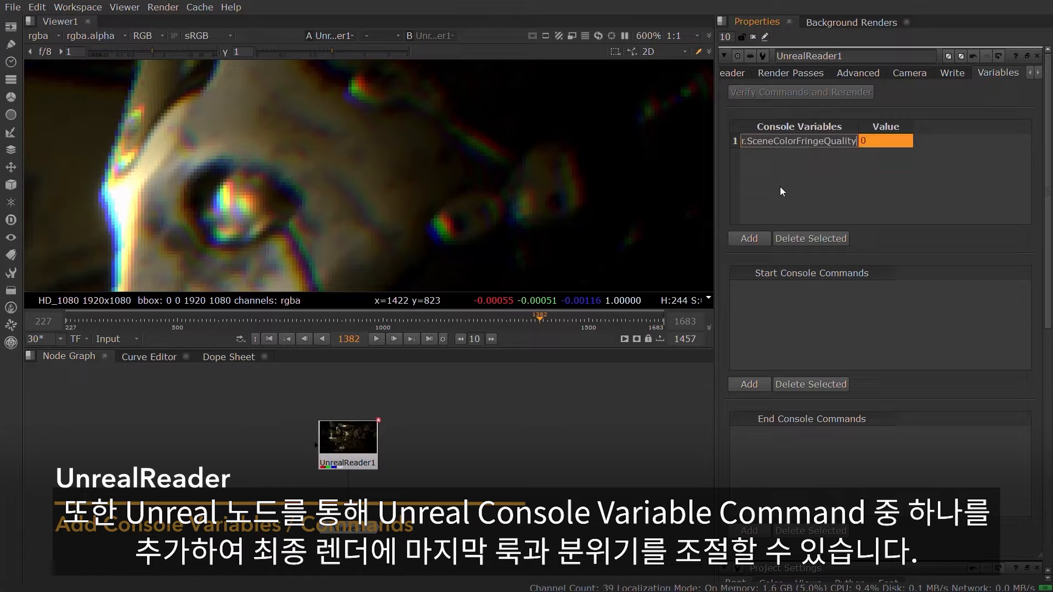
{"action": "left_click", "coordinate": [865, 168]}
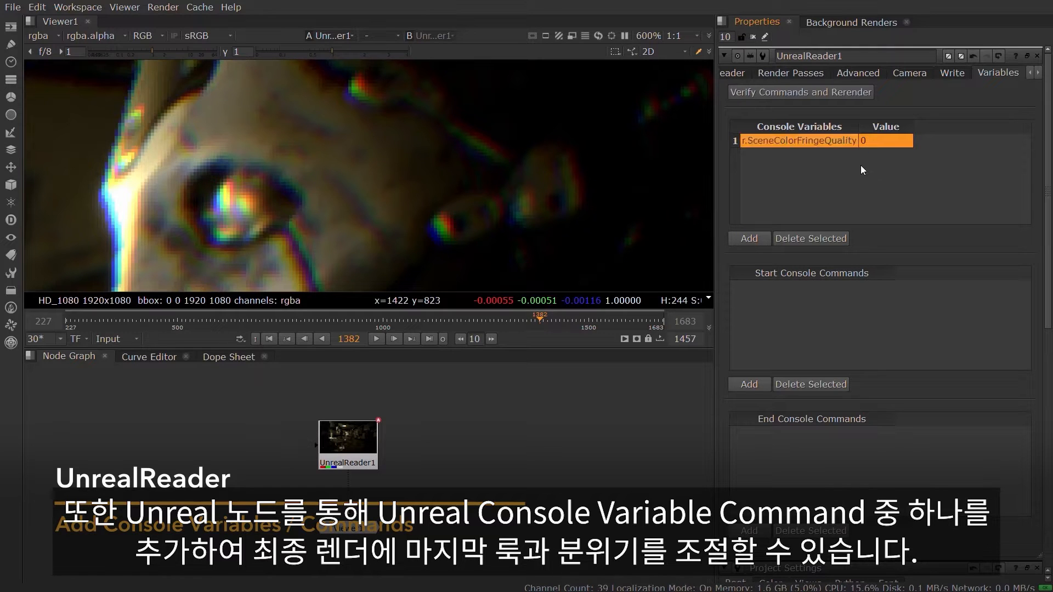
{"action": "left_click", "coordinate": [794, 91]}
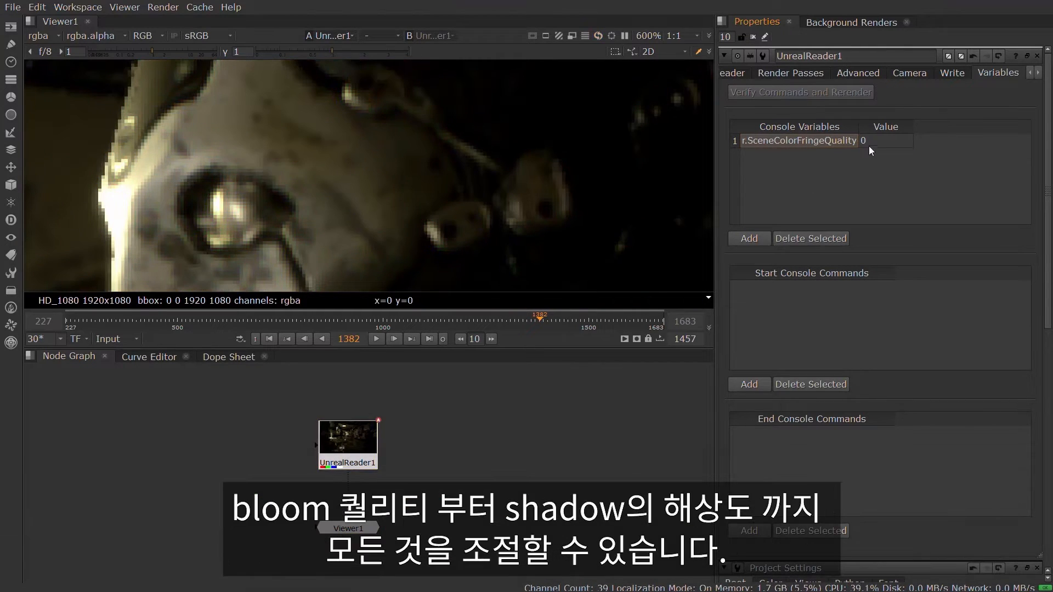
Set the r.SceneColorFringeQuality console variable to 1
{"action": "double_click", "coordinate": [873, 139]}
{"action": "type", "text": "1"}
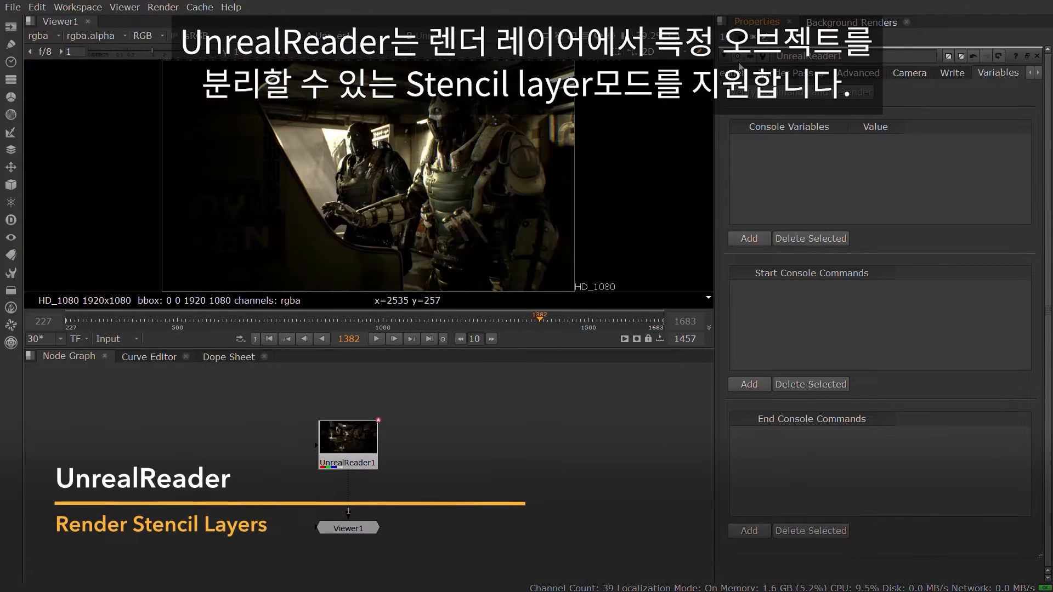
Set UnrealReader1's render mode to stencil layers
{"action": "left_click", "coordinate": [739, 71]}
{"action": "left_click", "coordinate": [836, 321]}
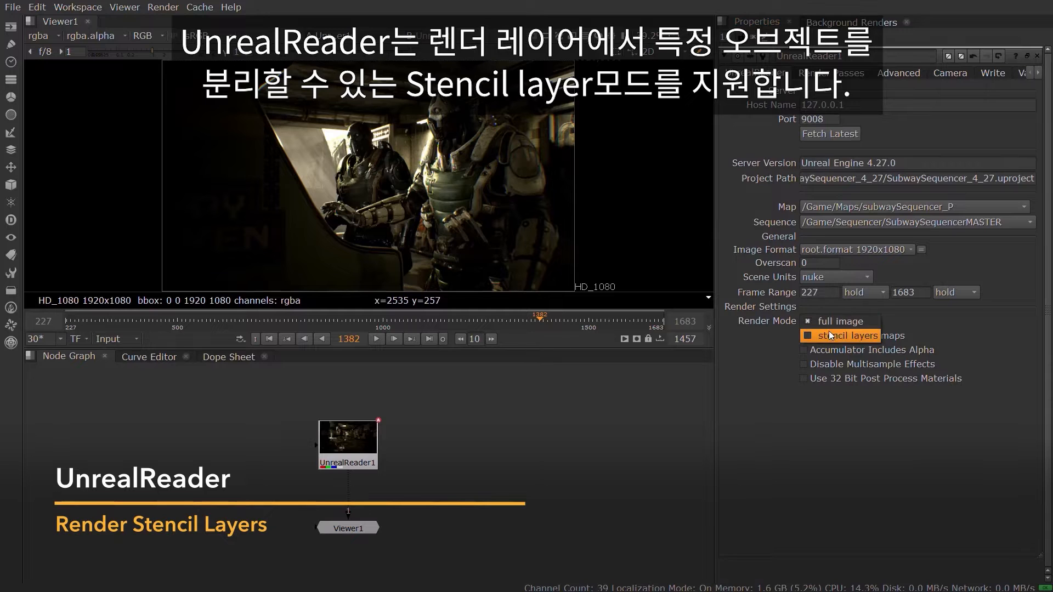
{"action": "left_click", "coordinate": [830, 337]}
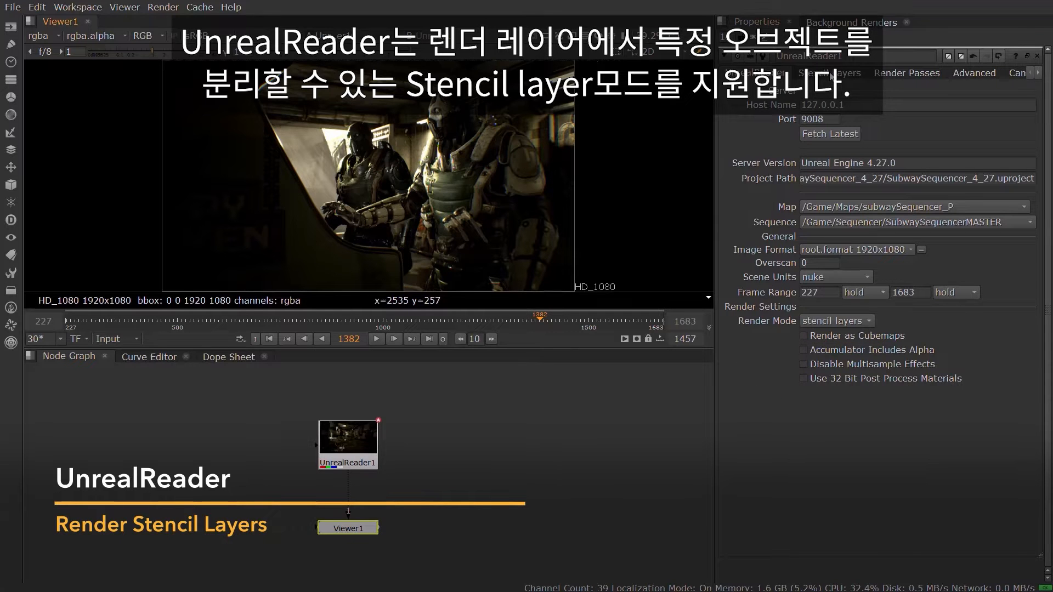
Enable the TrooperB, TrooperA and BP_Arcade_Animated_C_0 stencil layers on UnrealReader1 and update its channel list
{"action": "left_click", "coordinate": [829, 73]}
{"action": "left_click_drag", "start_coordinate": [1028, 125], "coordinate": [1010, 492]}
{"action": "left_click", "coordinate": [763, 389]}
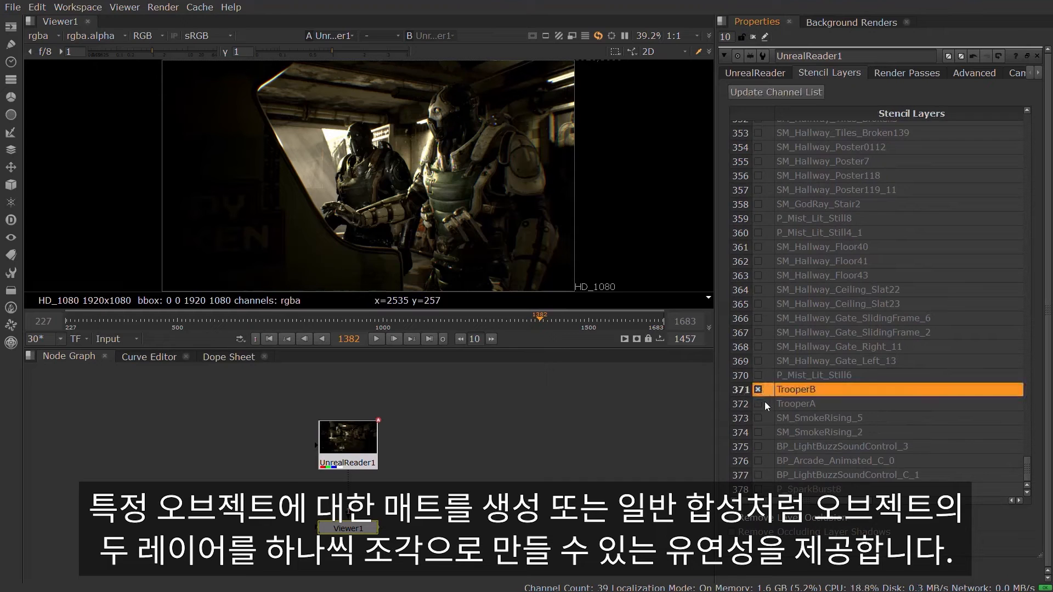
{"action": "left_click", "coordinate": [763, 403]}
{"action": "left_click", "coordinate": [762, 461]}
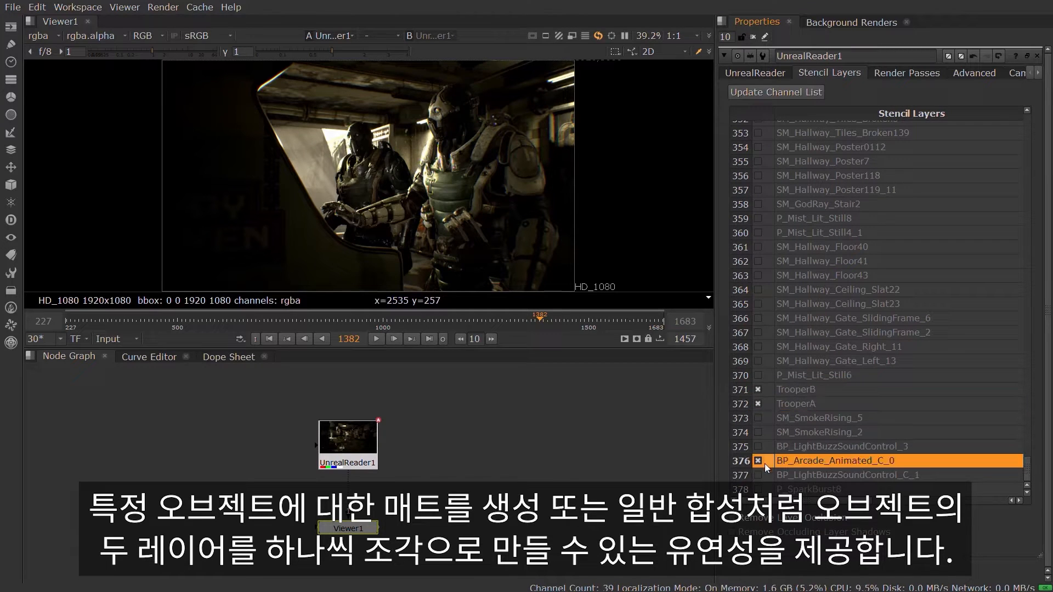
{"action": "left_click", "coordinate": [578, 442]}
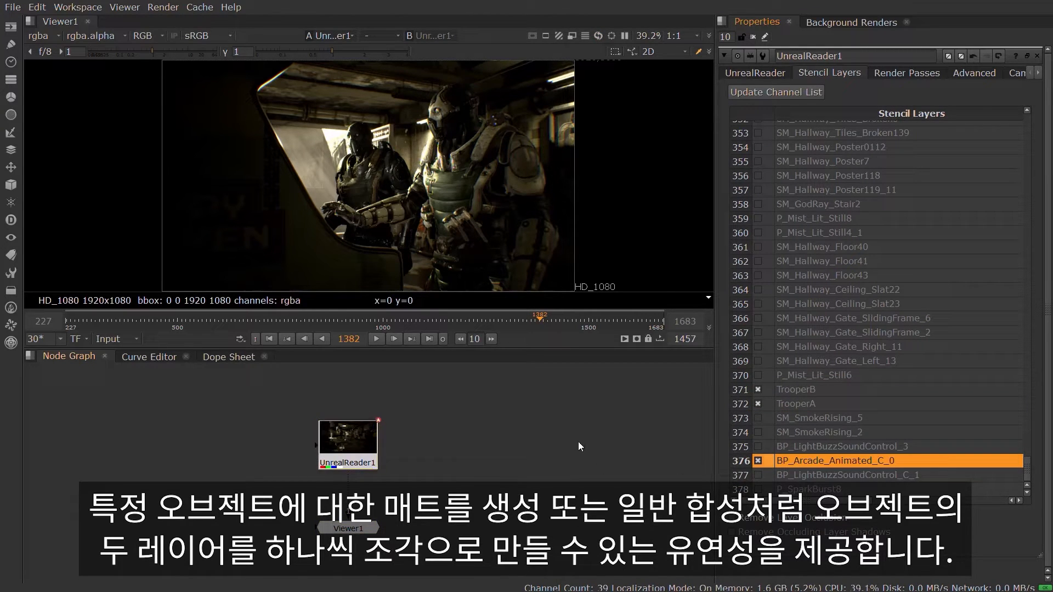
{"action": "left_click", "coordinate": [782, 93]}
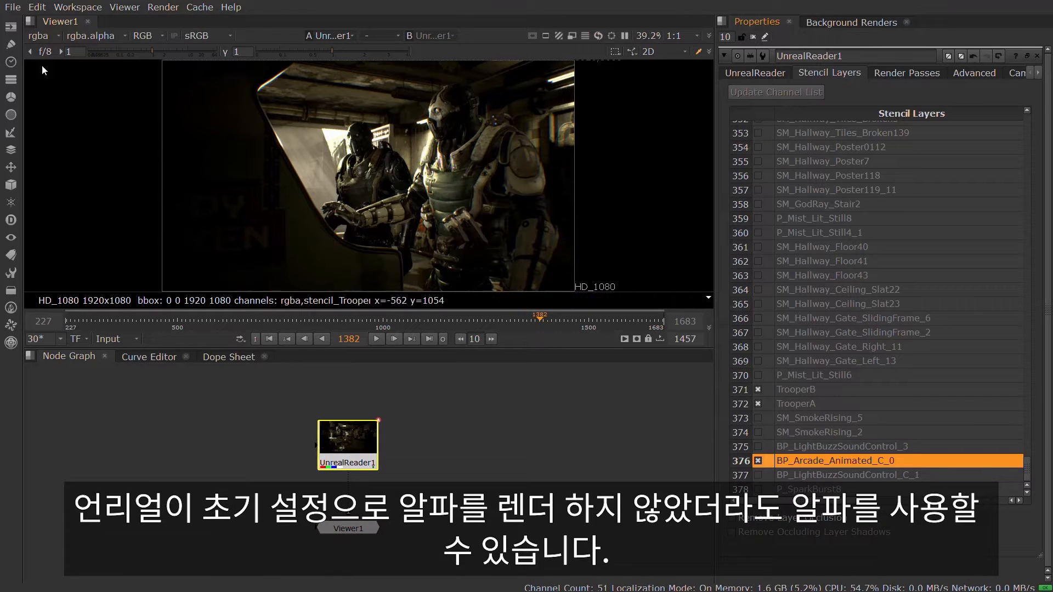
View the stencil_TrooperA_rgba, stencil_TrooperB_rgba and stencil_BP_Arcade_Animated_C_0_rgba layers in the viewer
{"action": "left_click", "coordinate": [38, 35]}
{"action": "left_click", "coordinate": [60, 112]}
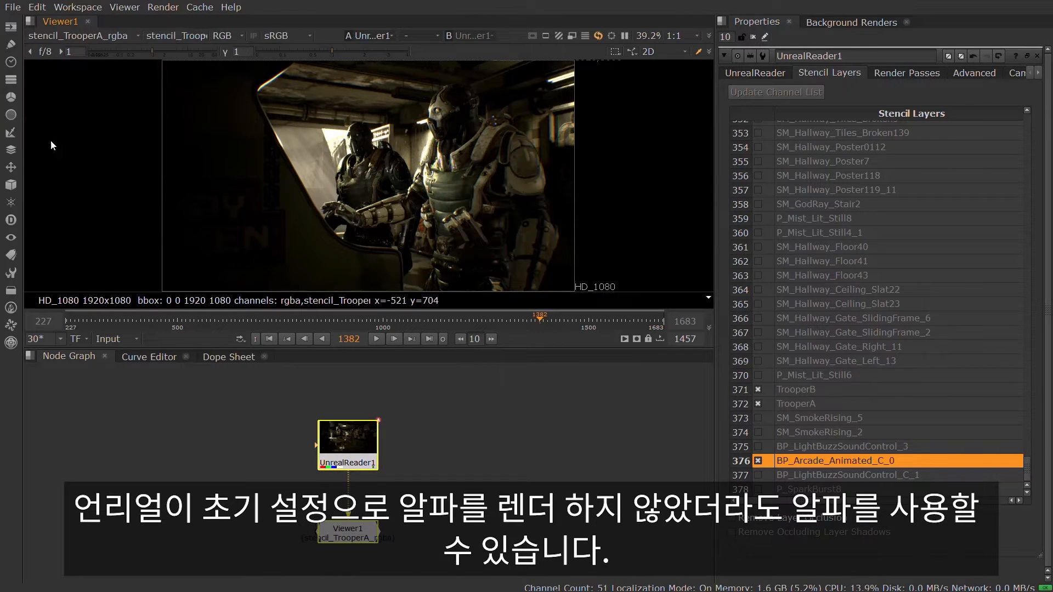
{"action": "left_click", "coordinate": [51, 34]}
{"action": "left_click", "coordinate": [68, 130]}
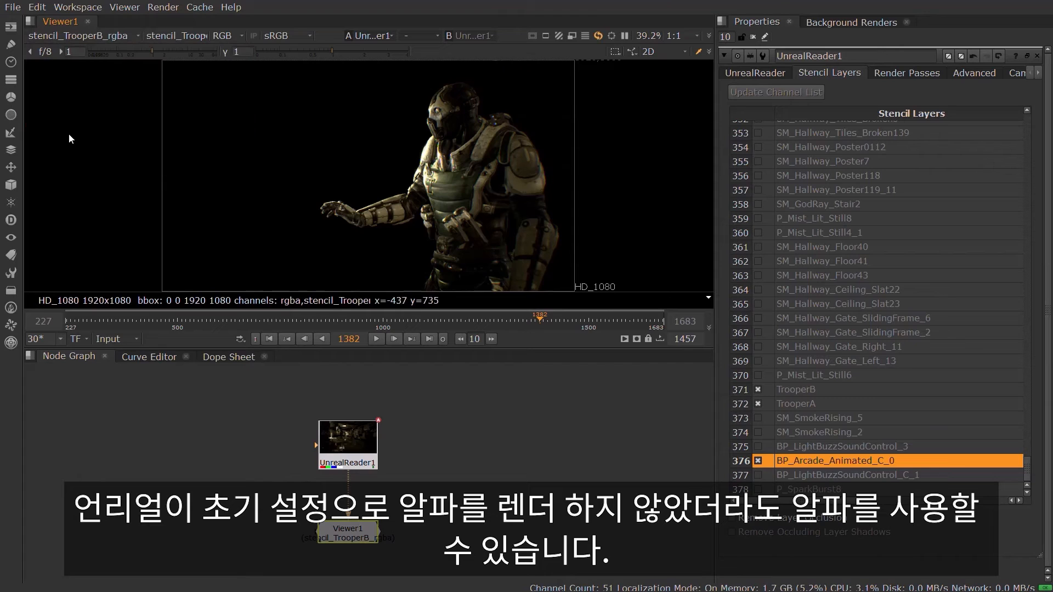
{"action": "left_click", "coordinate": [55, 35]}
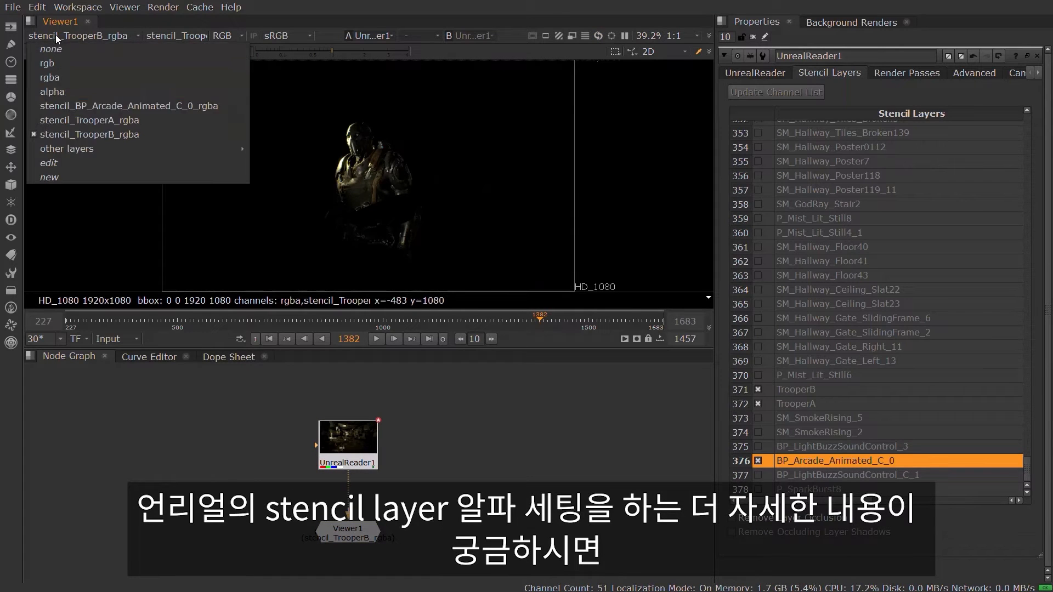
{"action": "left_click", "coordinate": [69, 107]}
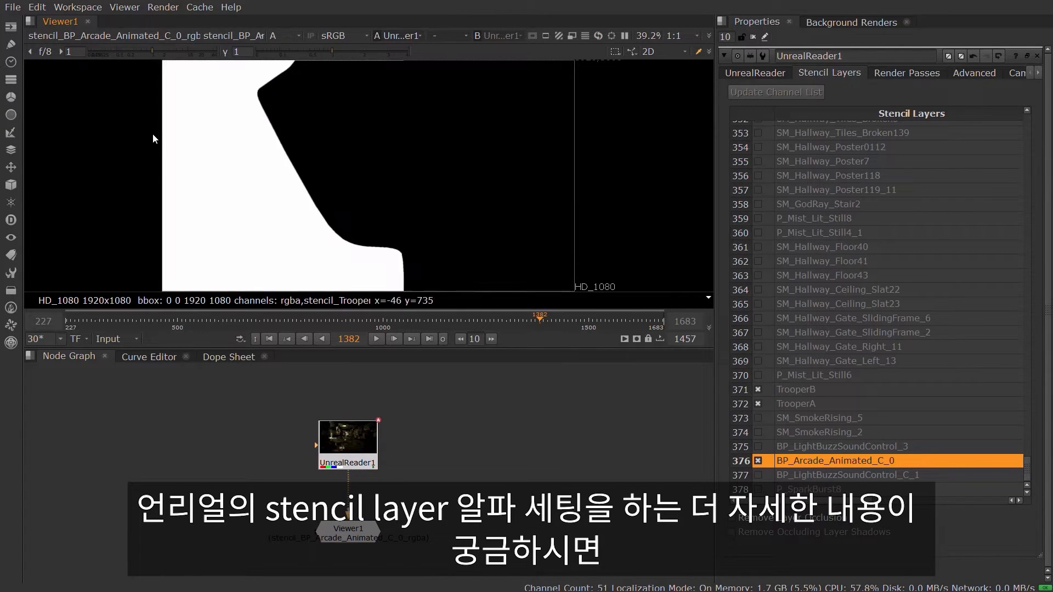
Inspect the alpha mattes of stencil_TrooperA_rgba and stencil_TrooperB_rgba, and return the viewer to RGB
{"action": "left_click", "coordinate": [64, 36]}
{"action": "left_click", "coordinate": [81, 122]}
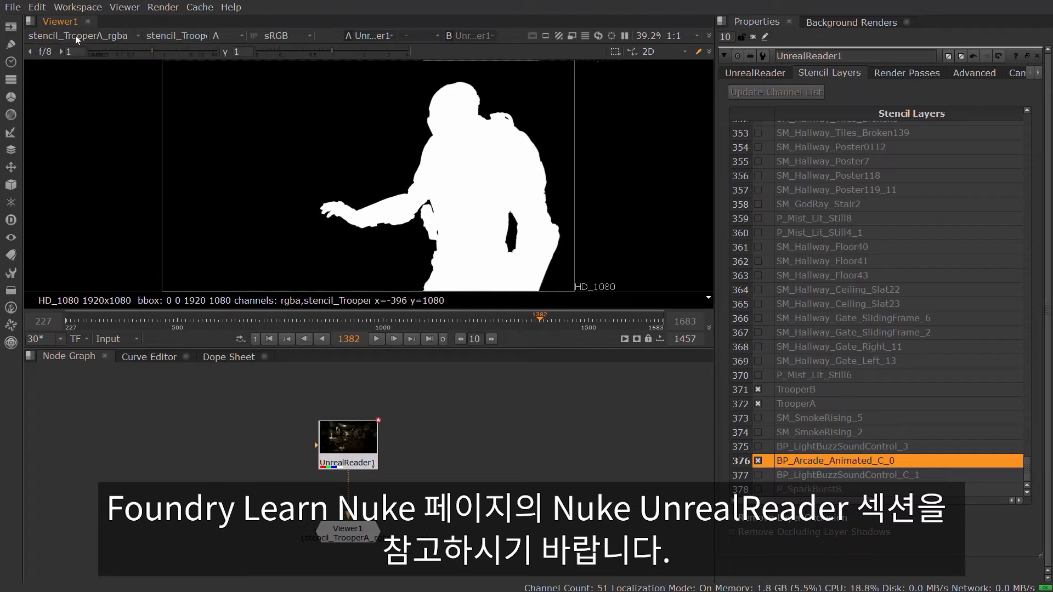
{"action": "left_click", "coordinate": [75, 35]}
{"action": "left_click", "coordinate": [84, 136]}
{"action": "key", "text": "a"}
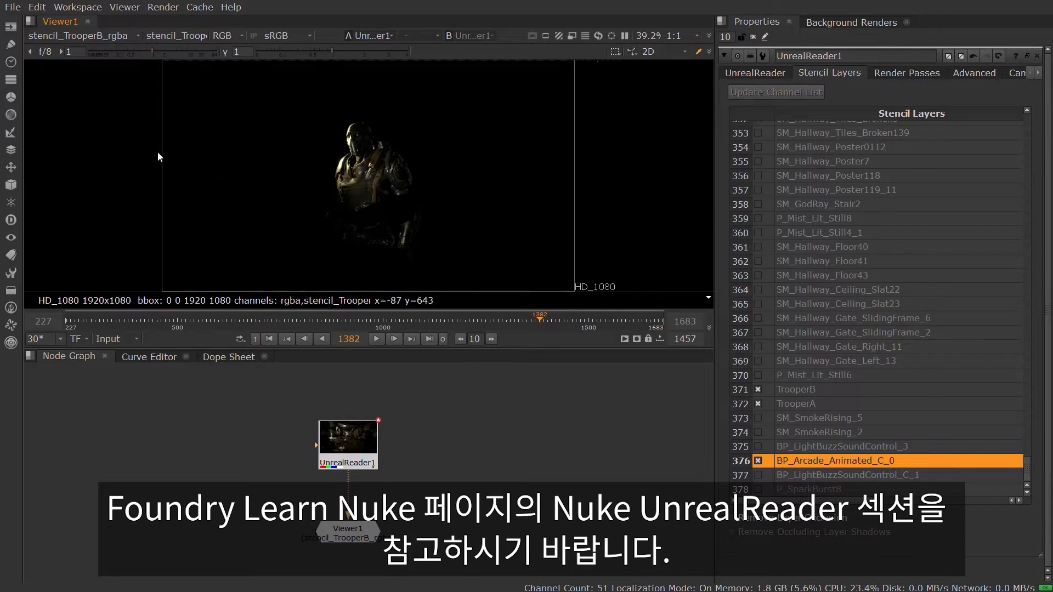
Enable Remove Layer Occlusion, check the TrooperB layer's colour and alpha, and set the viewer back to rgba
{"action": "left_click", "coordinate": [733, 518]}
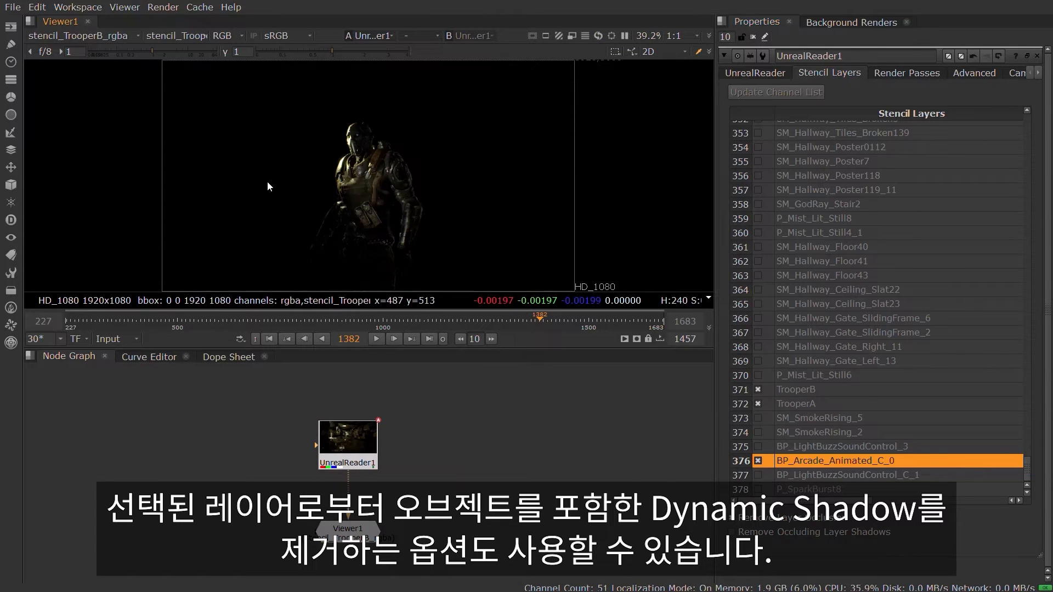
{"action": "key", "text": "a"}
{"action": "key", "text": "a"}
{"action": "left_click", "coordinate": [78, 36]}
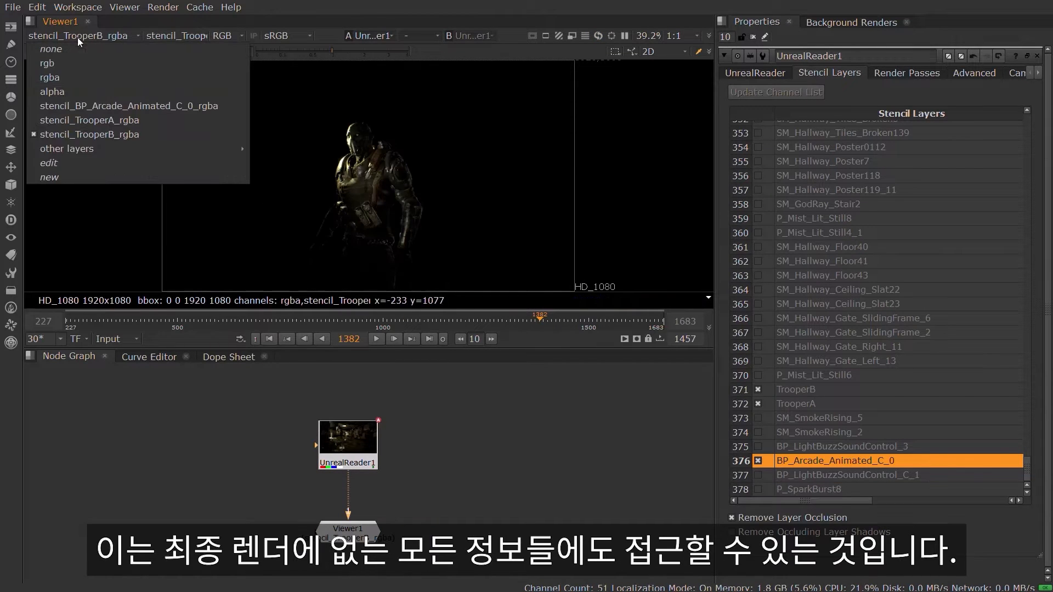
{"action": "left_click", "coordinate": [76, 78]}
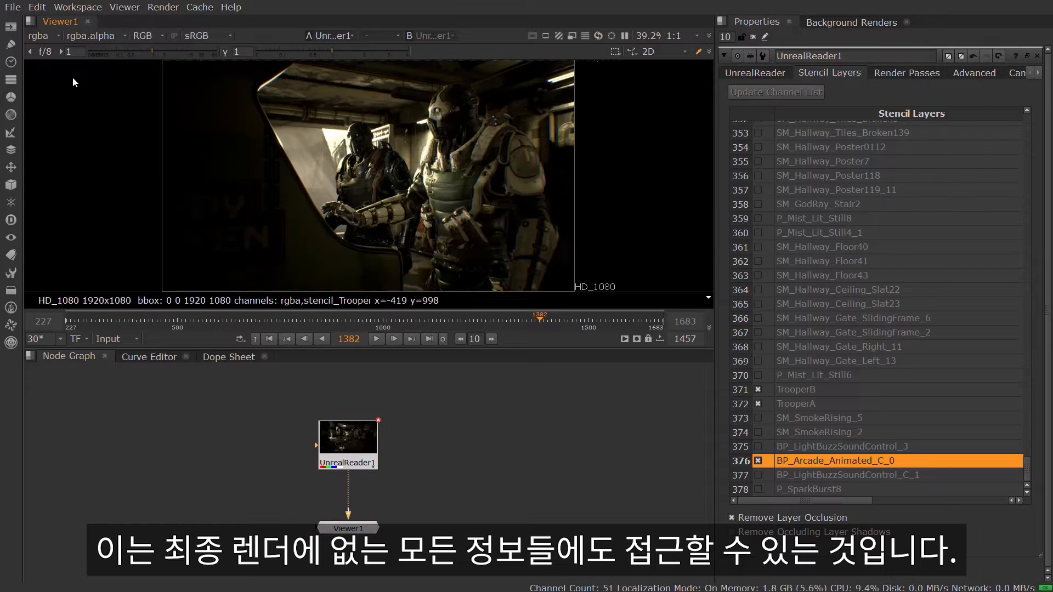
Request the WorldPosition and WorldNormal render passes for the stencil layers and update the channel list
{"action": "left_click", "coordinate": [900, 73]}
{"action": "left_click", "coordinate": [759, 443]}
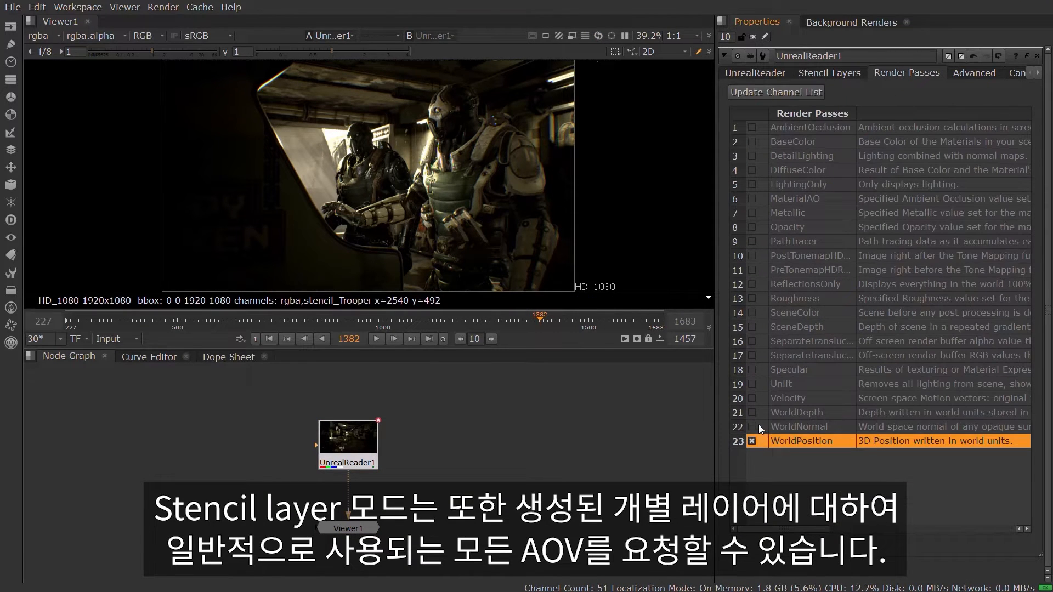
{"action": "left_click", "coordinate": [759, 426]}
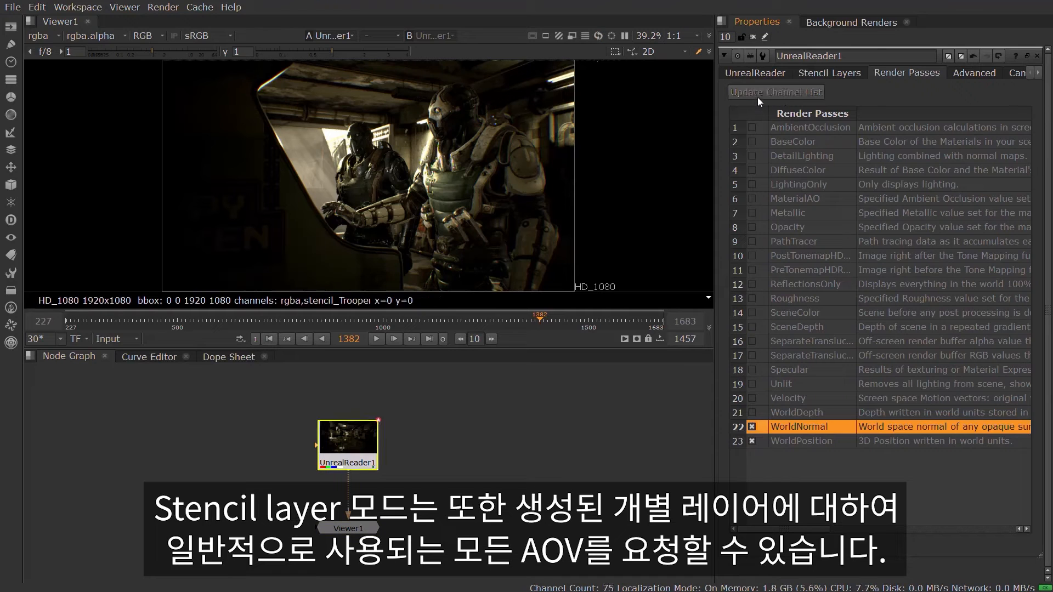
View the stencil_TrooperA_WorldNormal and stencil_TrooperA_WorldPosition layers in the viewer
{"action": "left_click", "coordinate": [44, 35]}
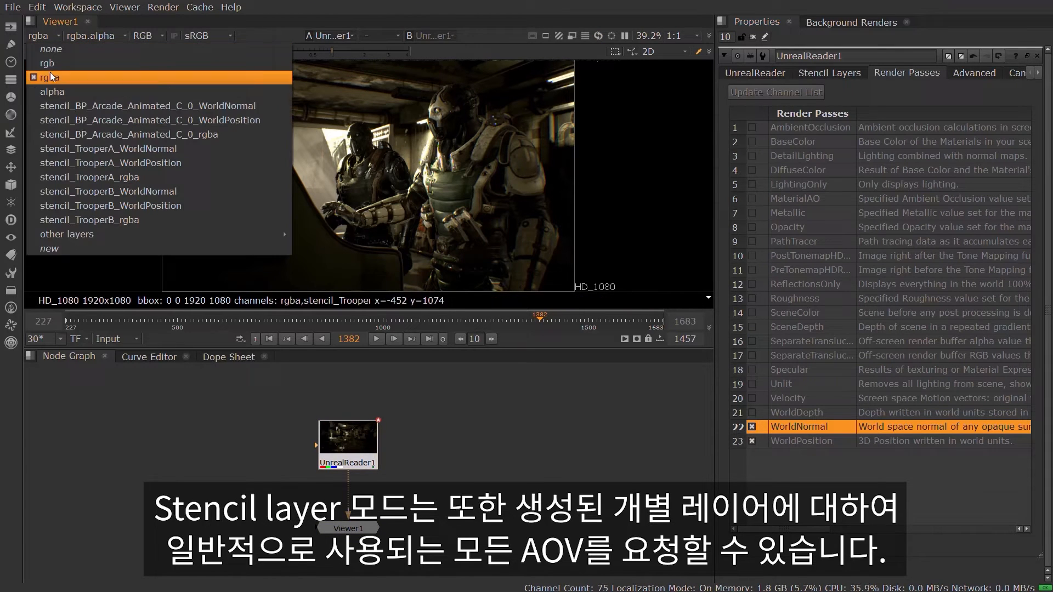
{"action": "left_click", "coordinate": [85, 153]}
{"action": "left_click", "coordinate": [67, 35]}
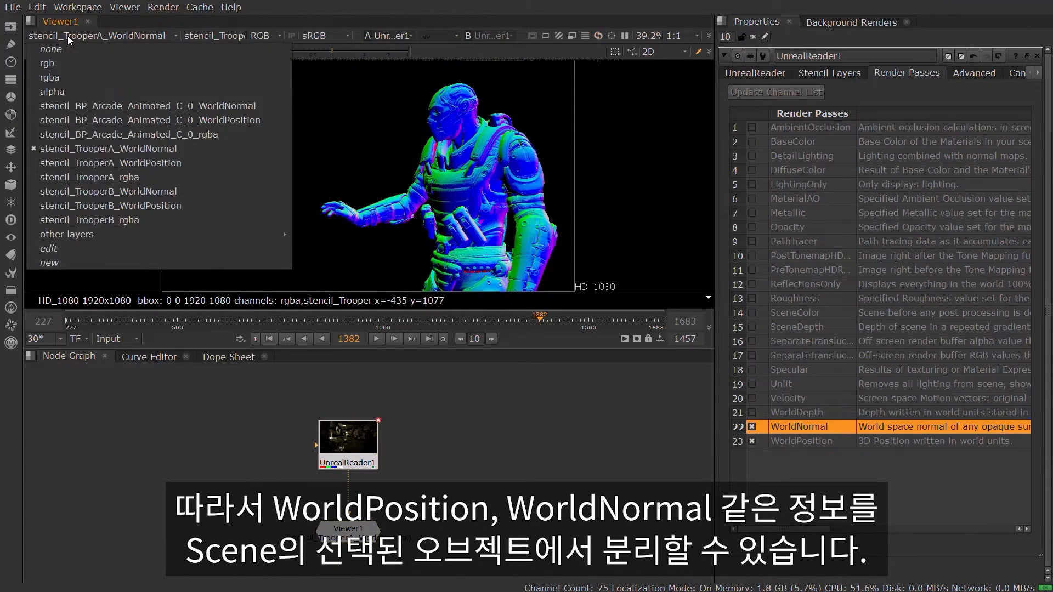
{"action": "left_click", "coordinate": [87, 163]}
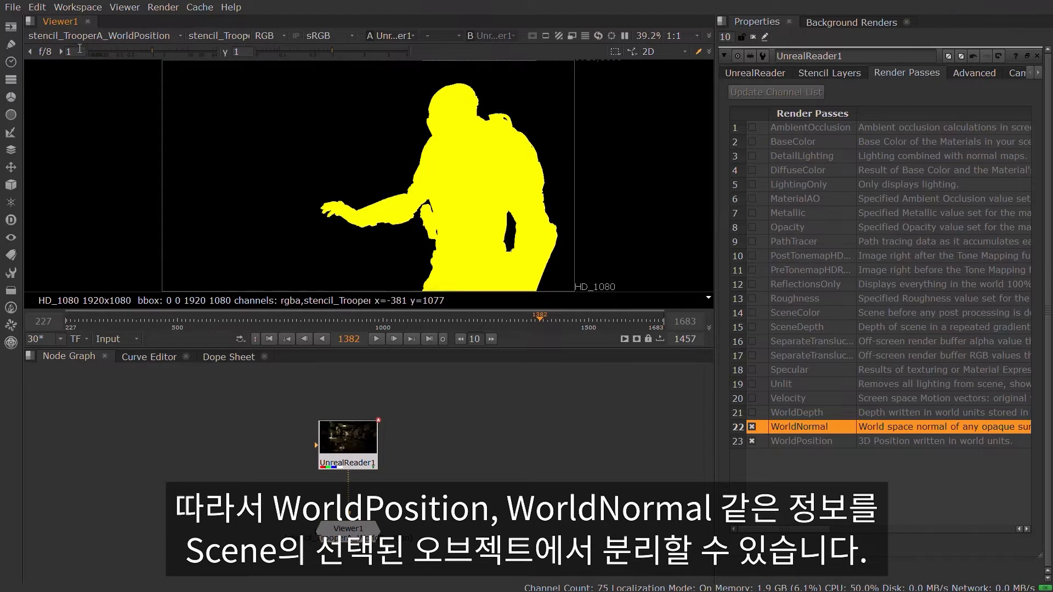
{"action": "left_click", "coordinate": [82, 36]}
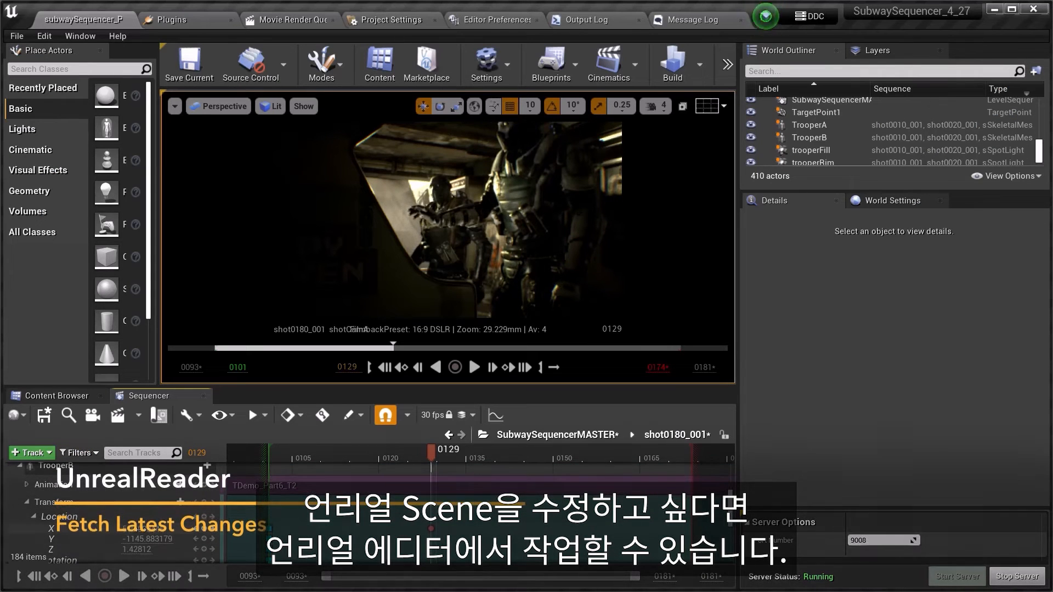
Switch to Unreal Editor and adjust TrooperB's transform location in the shot0180_001 sequence
{"action": "left_click_drag", "start_coordinate": [141, 529], "coordinate": [173, 529]}
{"action": "scroll", "coordinate": [135, 535], "scroll_direction": "down", "scroll_amount": 6}
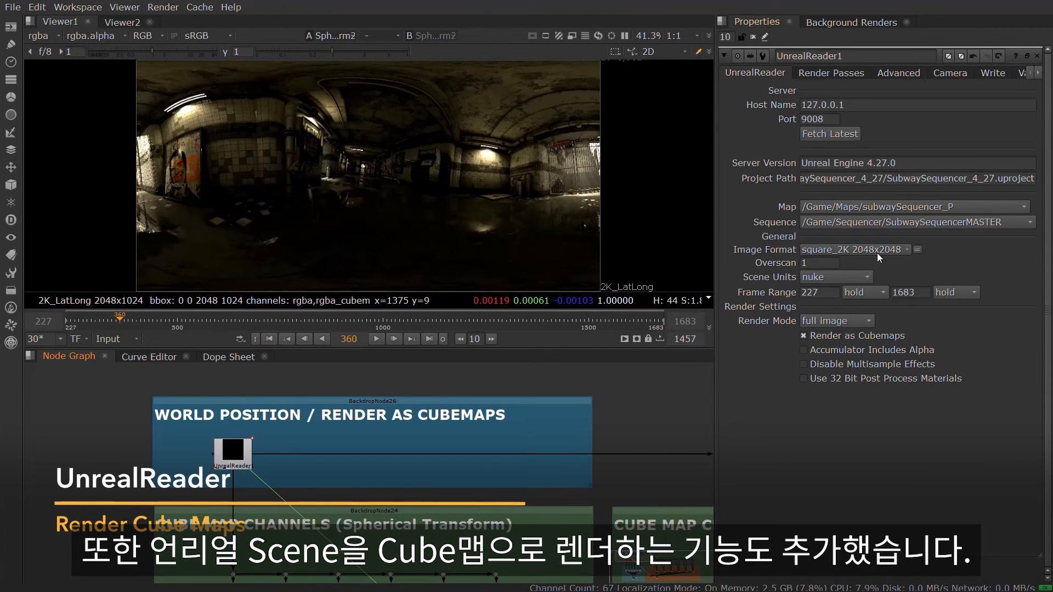
{"action": "left_click", "coordinate": [821, 264]}
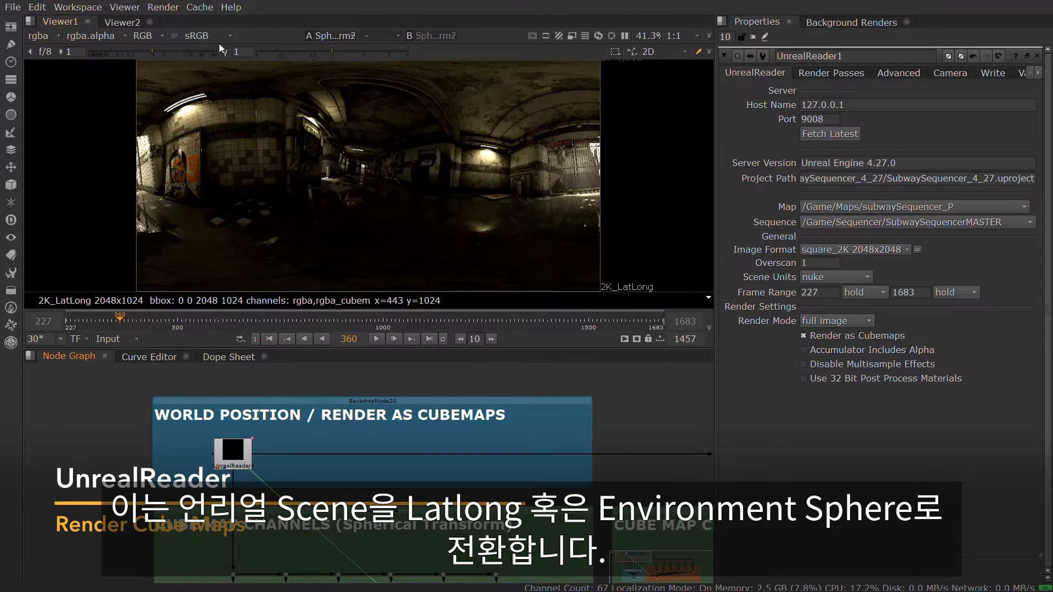
{"action": "left_click", "coordinate": [226, 52]}
{"action": "left_click", "coordinate": [225, 54]}
View the Sphere1 node below the spherical transform in 3D and look around the spherical environment
{"action": "middle_click_drag", "start_coordinate": [357, 530], "coordinate": [361, 378]}
{"action": "middle_click_drag", "start_coordinate": [364, 548], "coordinate": [362, 437]}
{"action": "middle_click_drag", "start_coordinate": [405, 541], "coordinate": [406, 499]}
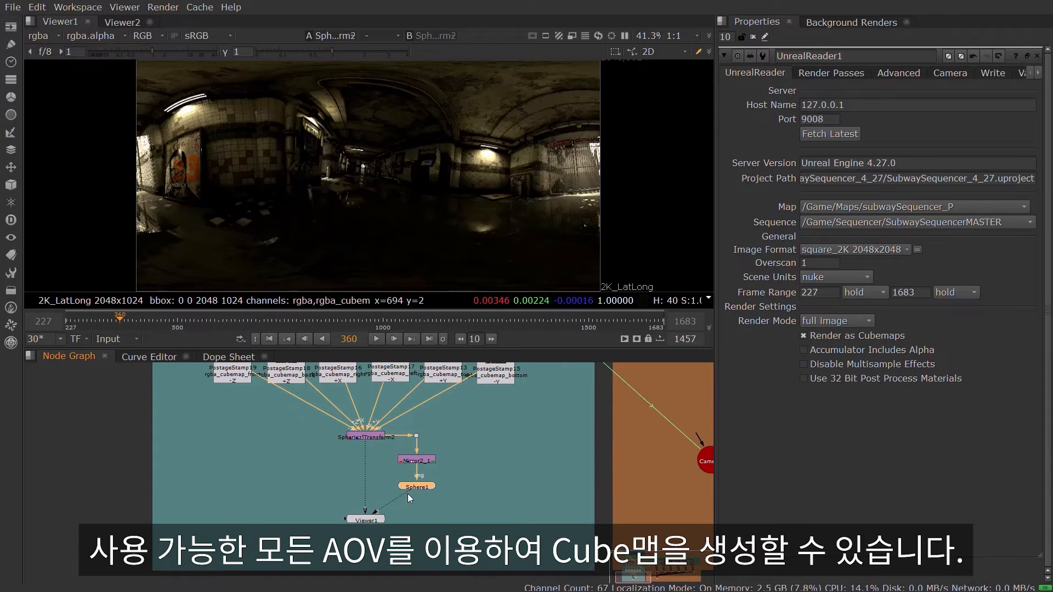
{"action": "left_click_drag", "start_coordinate": [407, 493], "coordinate": [407, 495]}
{"action": "left_click_drag", "start_coordinate": [424, 172], "coordinate": [374, 162], "text": "ctrl"}
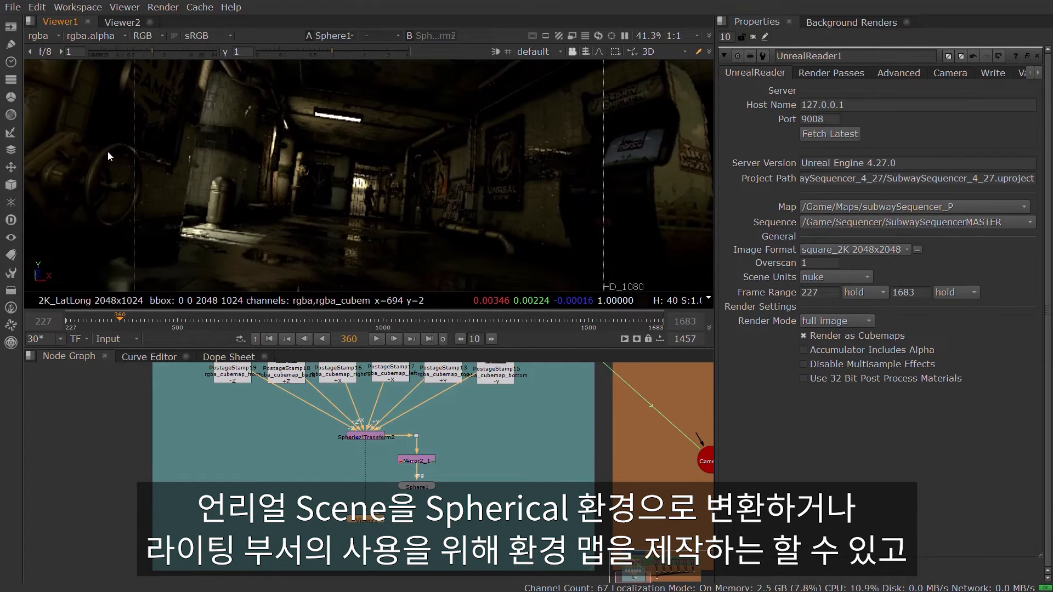
View the cubemap UnrealReader node's rgba_cubemap_front and WorldPosition_cubemap_front layers, fitting the square image in the viewer
{"action": "middle_click_drag", "start_coordinate": [292, 374], "coordinate": [296, 524]}
{"action": "middle_click_drag", "start_coordinate": [295, 370], "coordinate": [299, 520]}
{"action": "middle_click_drag", "start_coordinate": [236, 351], "coordinate": [248, 441]}
{"action": "key", "text": "1"}
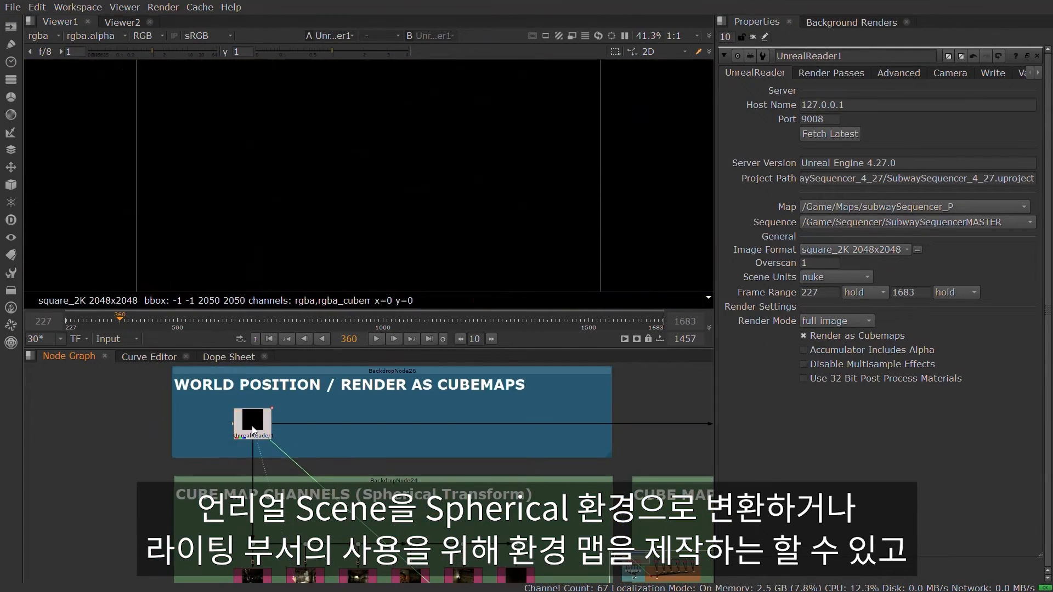
{"action": "left_click", "coordinate": [40, 37]}
{"action": "left_click", "coordinate": [82, 220]}
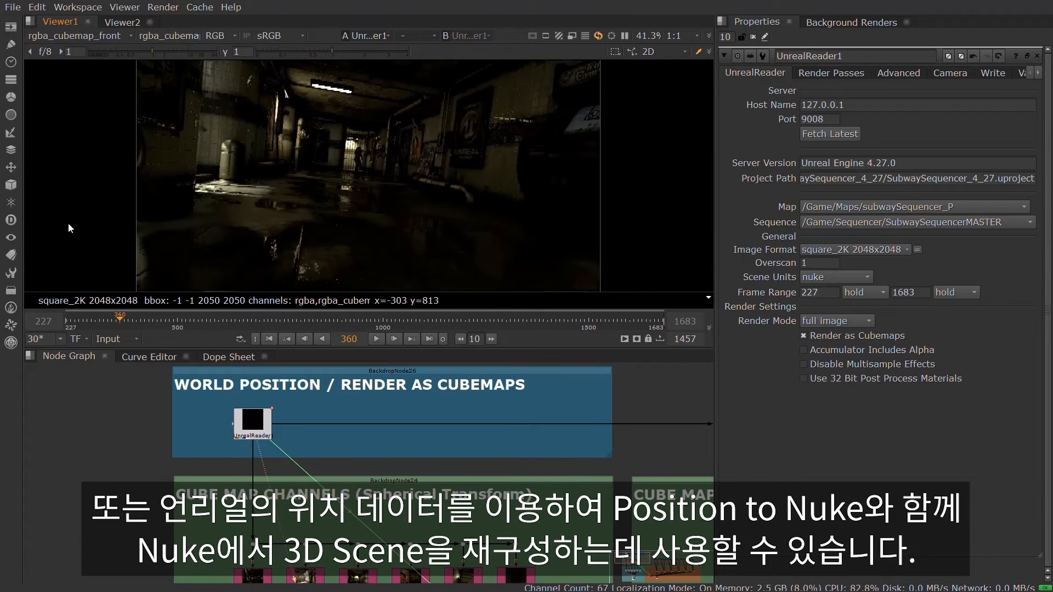
{"action": "key", "text": "f"}
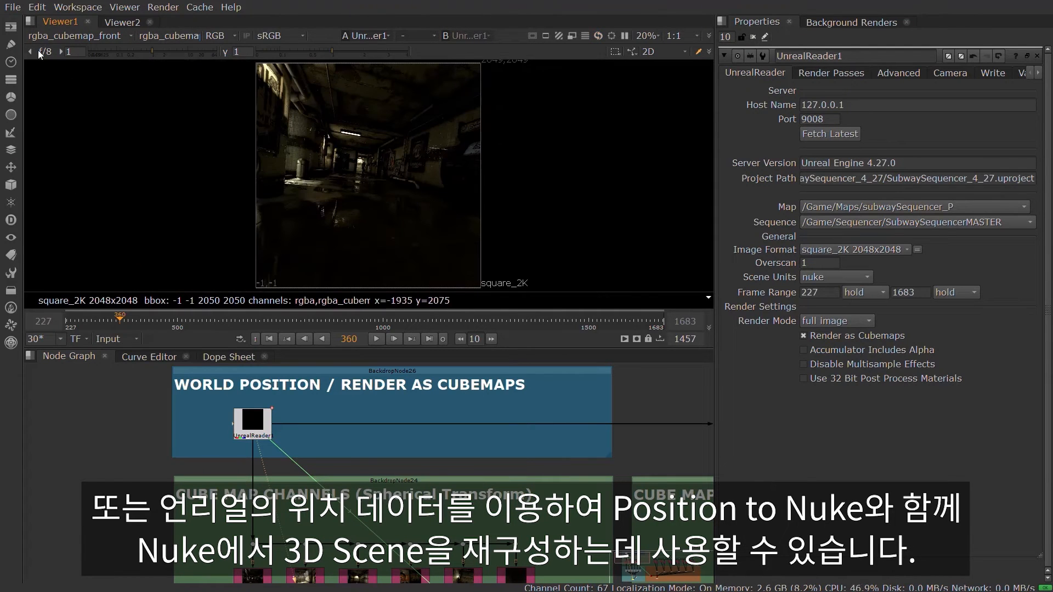
{"action": "left_click", "coordinate": [44, 36]}
{"action": "left_click", "coordinate": [67, 134]}
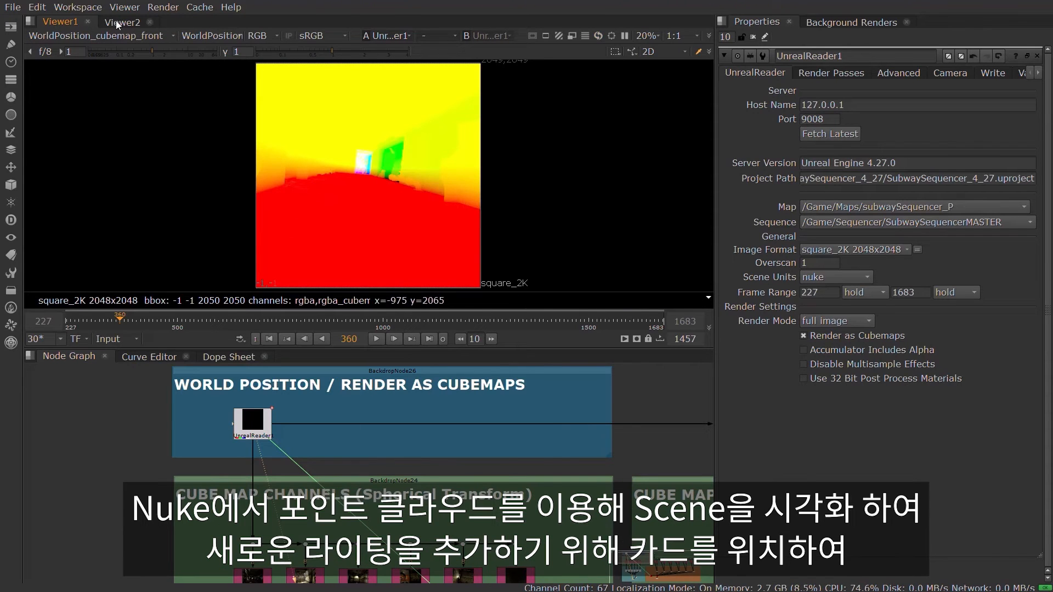
Examine the Position to Points and 3D Point Cloud node setups, and view the scene's point cloud in Viewer2
{"action": "middle_click_drag", "start_coordinate": [514, 452], "coordinate": [163, 382]}
{"action": "middle_click_drag", "start_coordinate": [493, 521], "coordinate": [327, 488]}
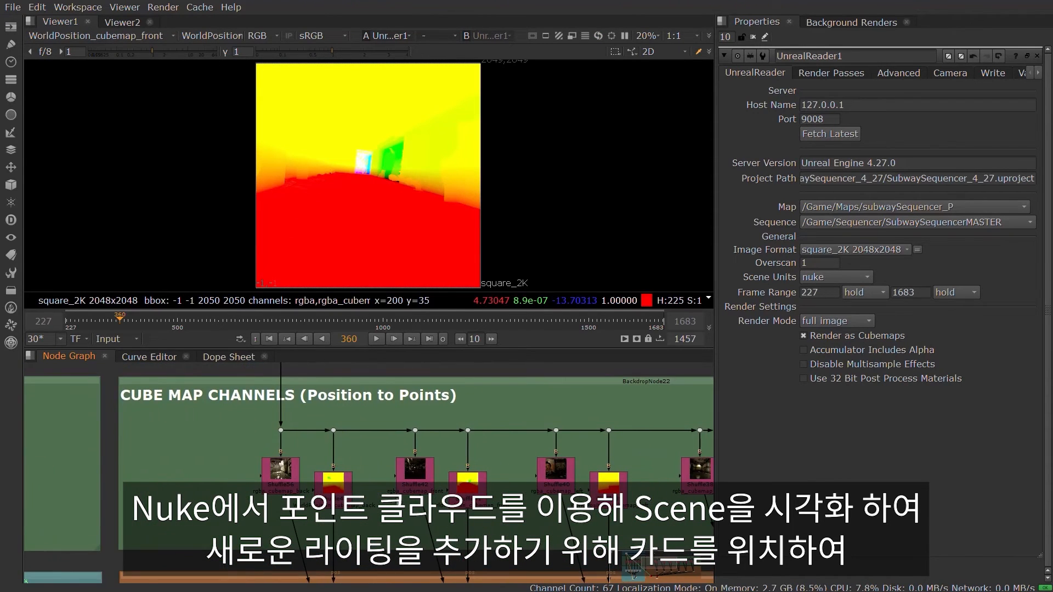
{"action": "middle_click_drag", "start_coordinate": [423, 573], "coordinate": [380, 378]}
{"action": "middle_click_drag", "start_coordinate": [384, 417], "coordinate": [358, 366]}
{"action": "left_click", "coordinate": [122, 22]}
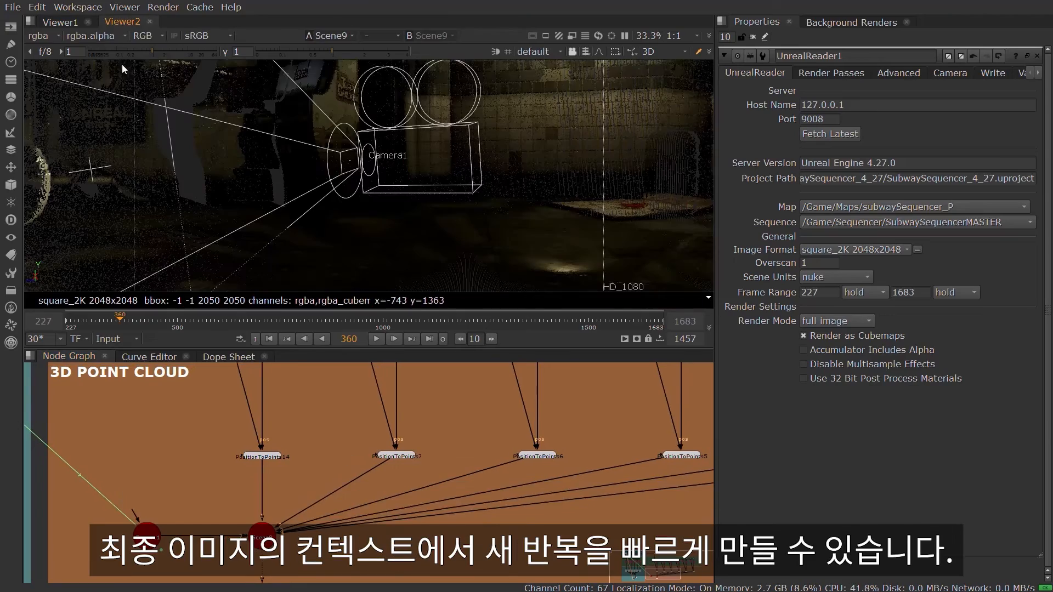
{"action": "left_click_drag", "start_coordinate": [486, 229], "coordinate": [444, 250], "text": "ctrl"}
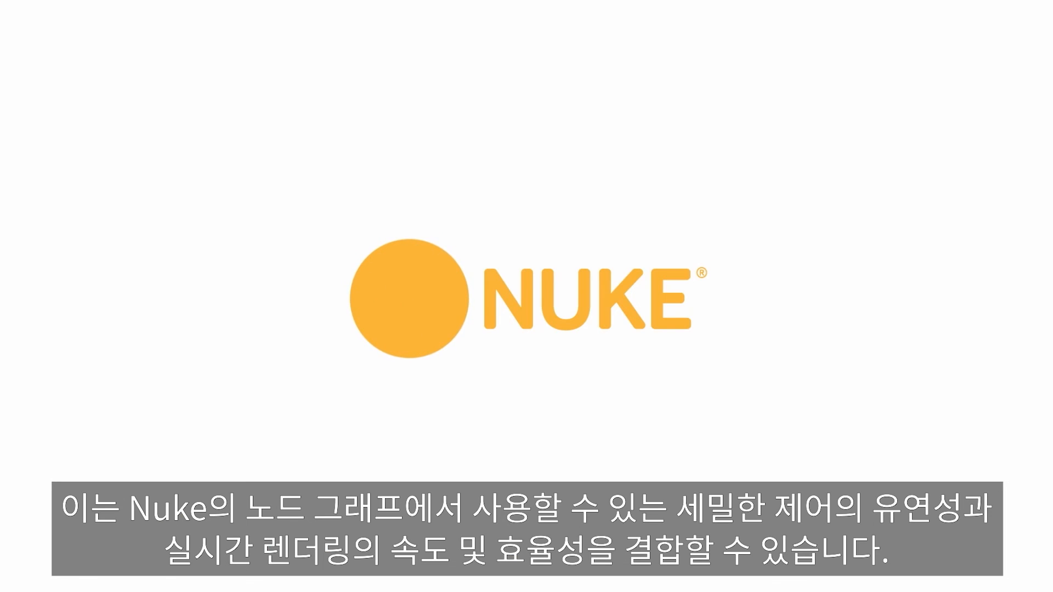